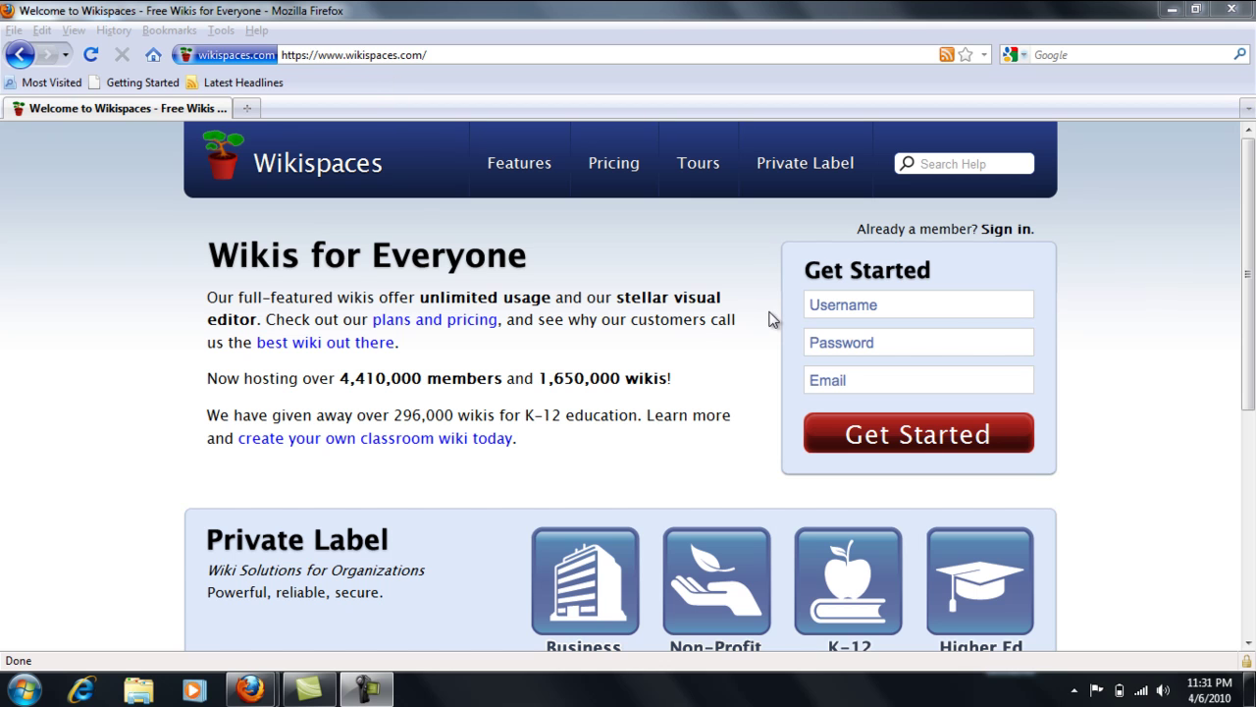
Enter a username, the account password and the autocompleted e-mail address, then create the account
click(883, 298)
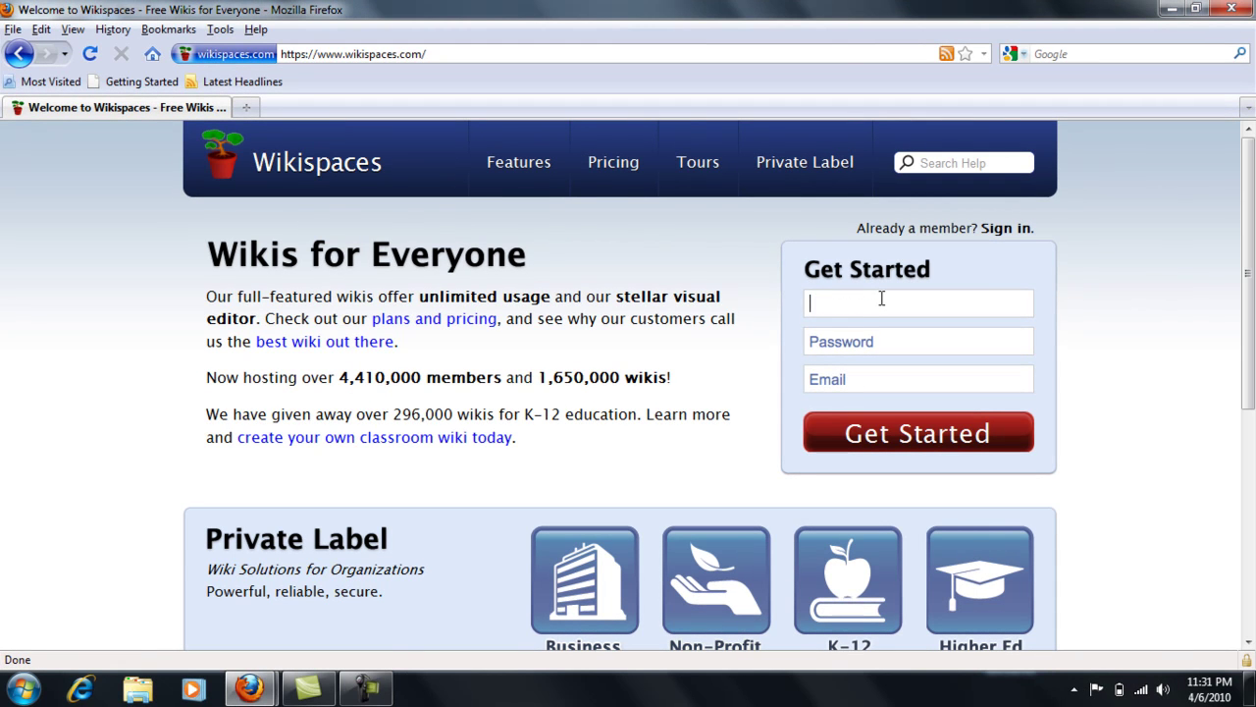
text(fitz)
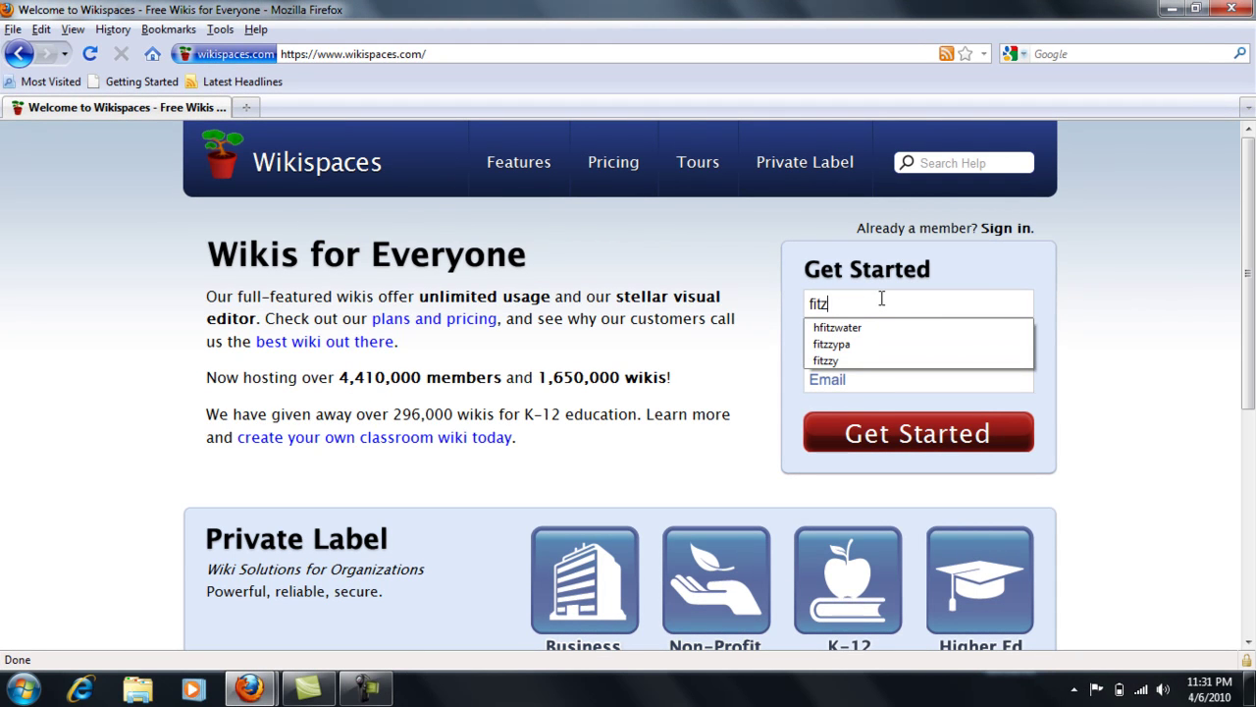
text(zypa)
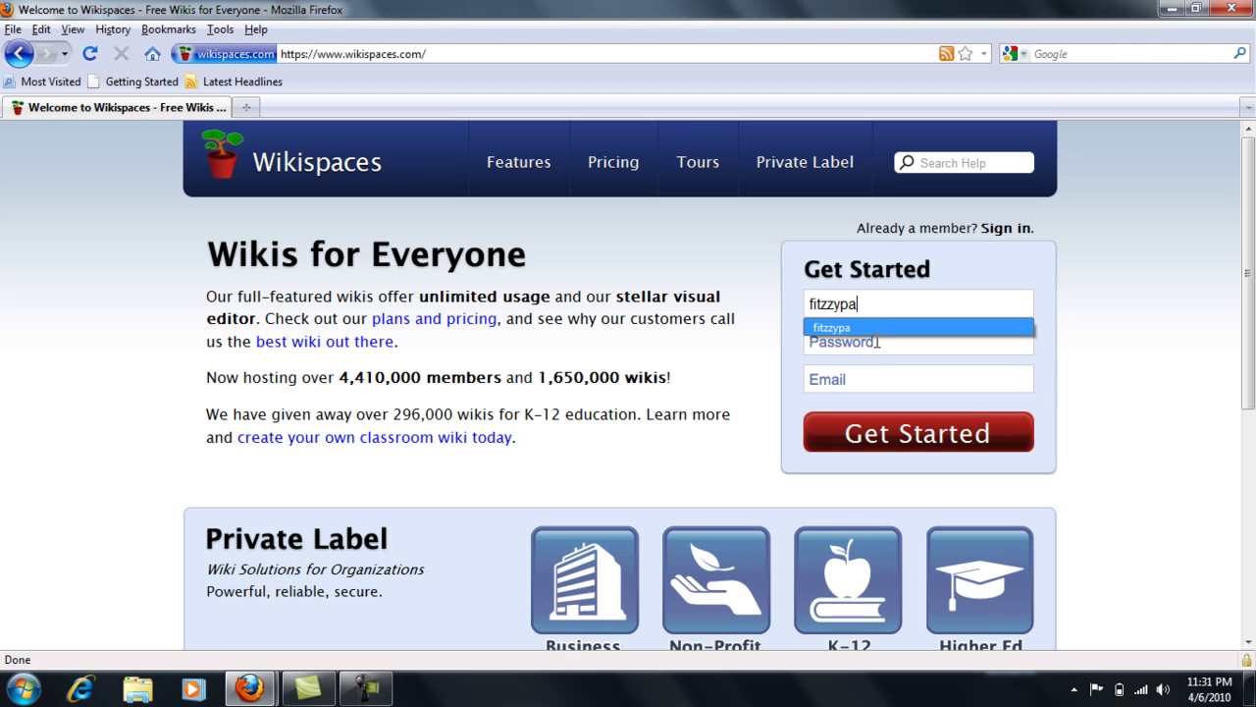
click(876, 340)
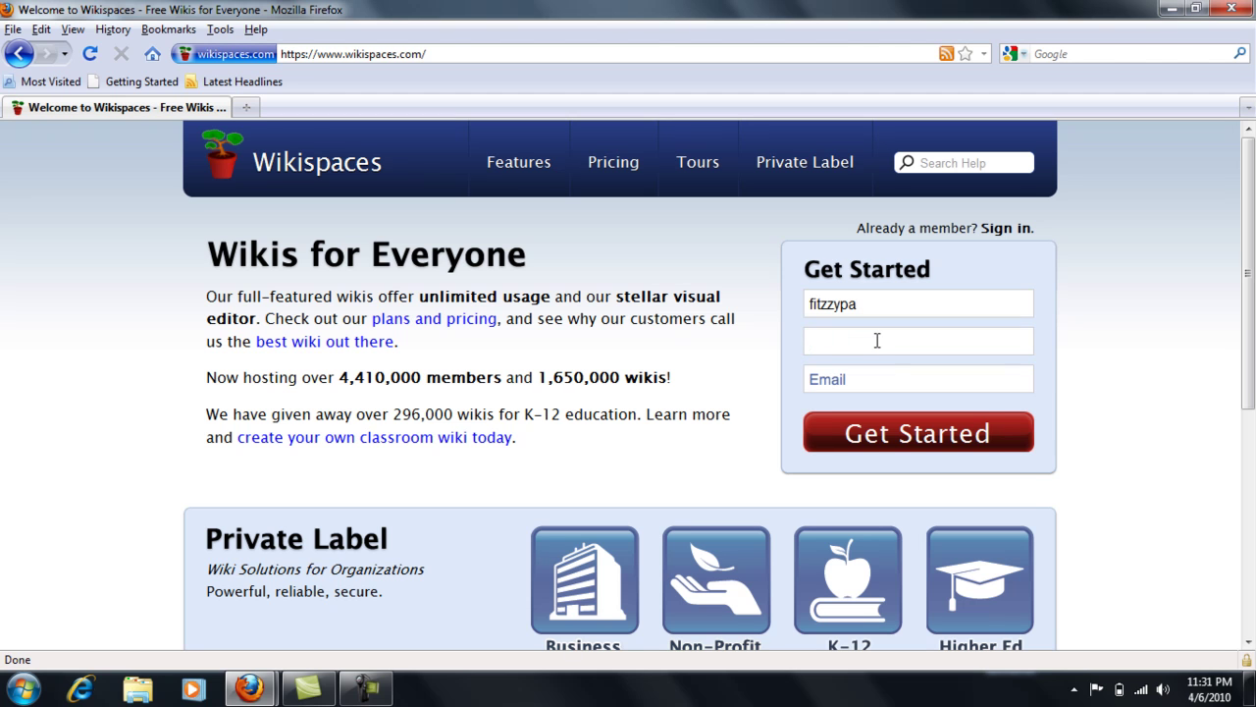
text(*******)
click(867, 381)
text(hfit)
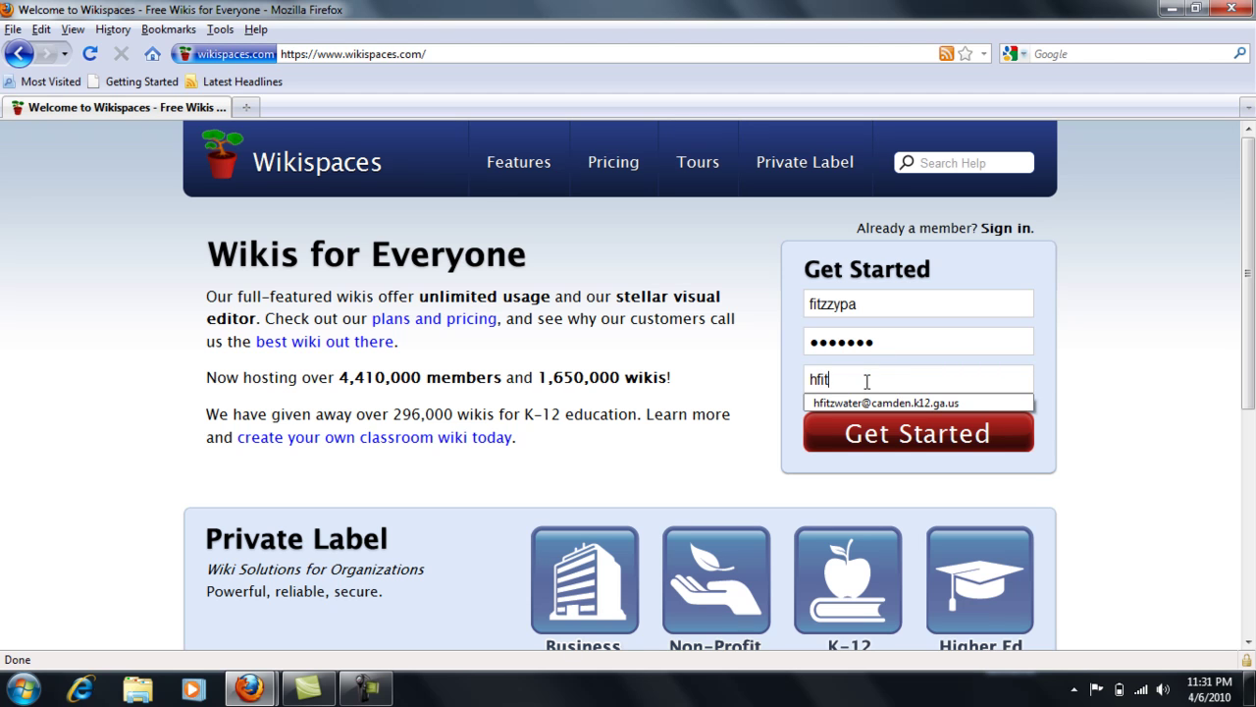
key(Down)
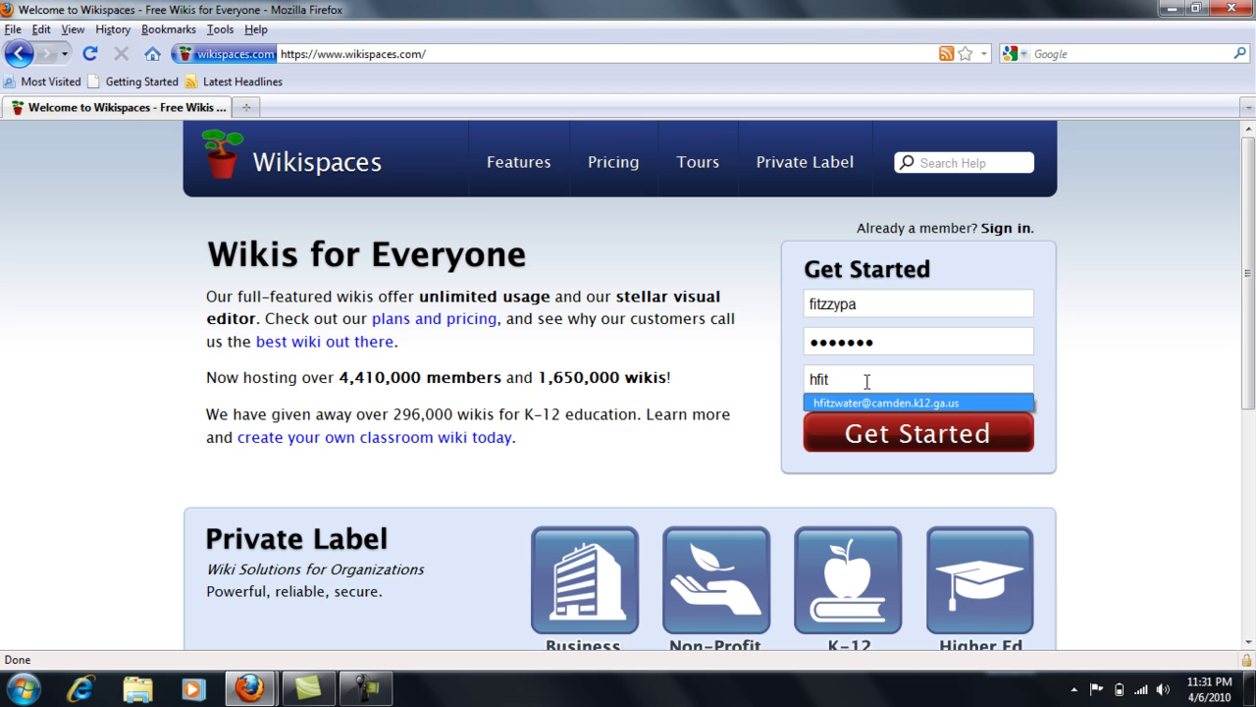
key(Return)
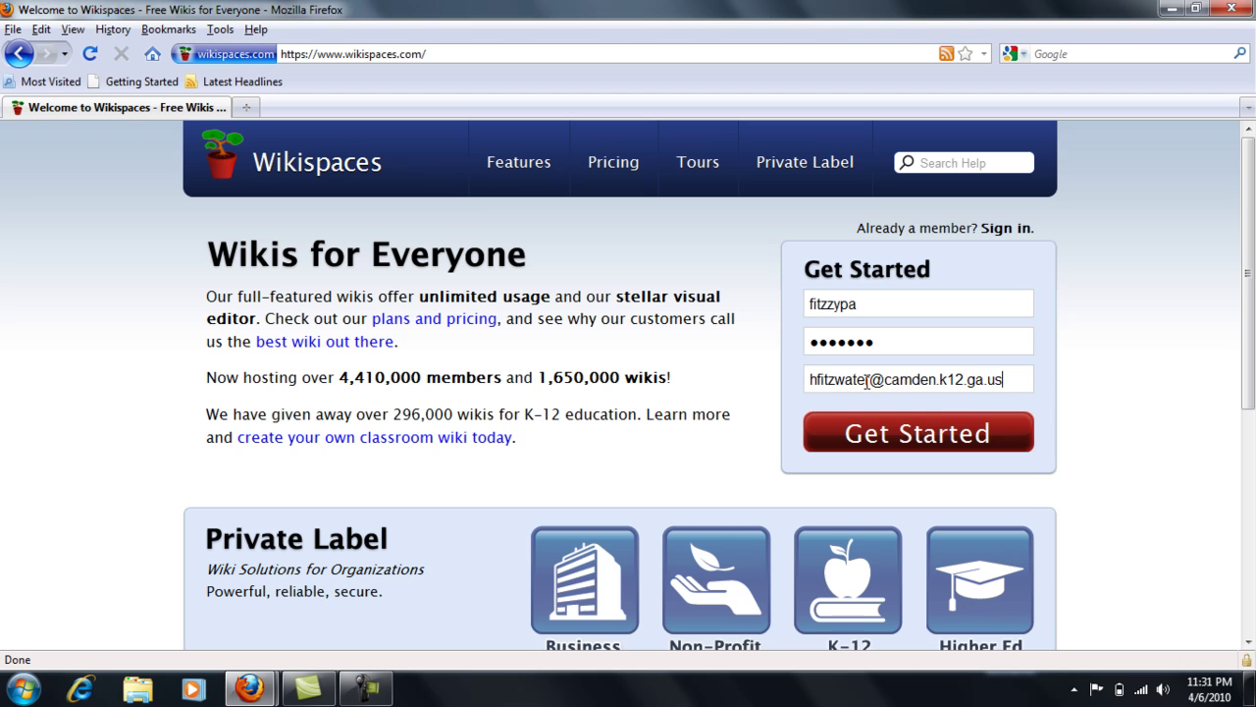
click(880, 443)
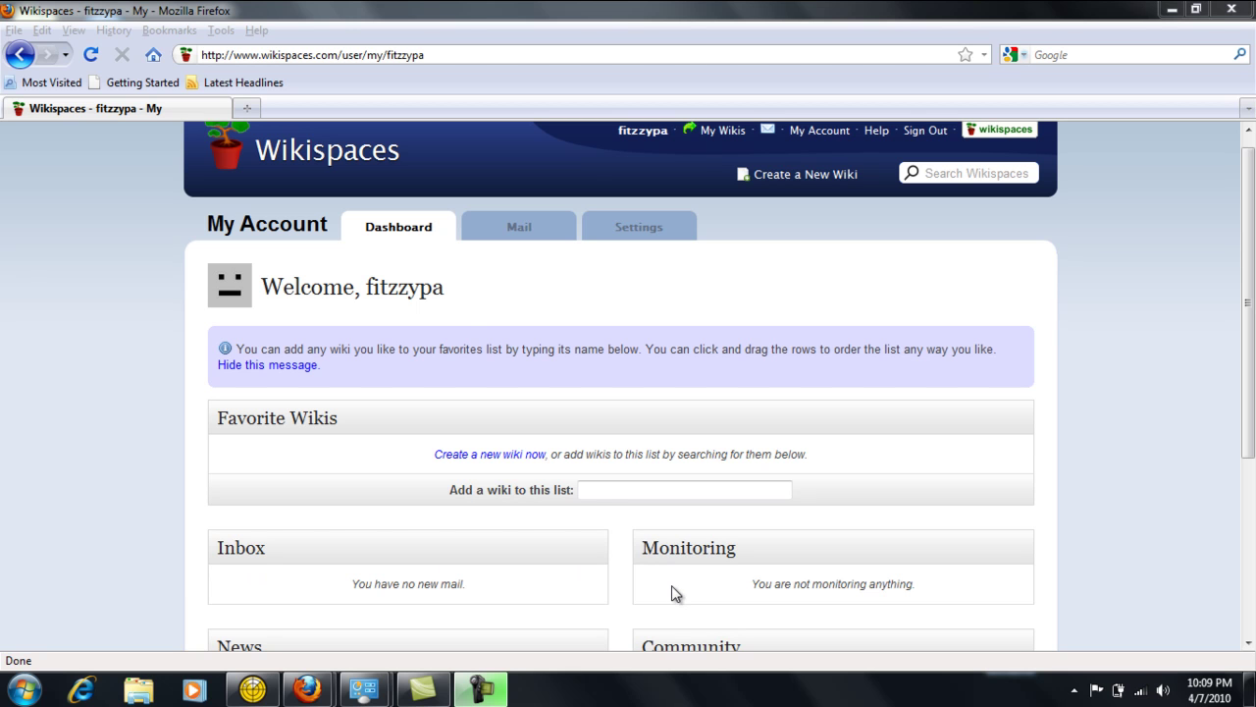
Scroll through the dashboard's Inbox, Monitoring, News and Community sections and back to the top
click(1251, 424)
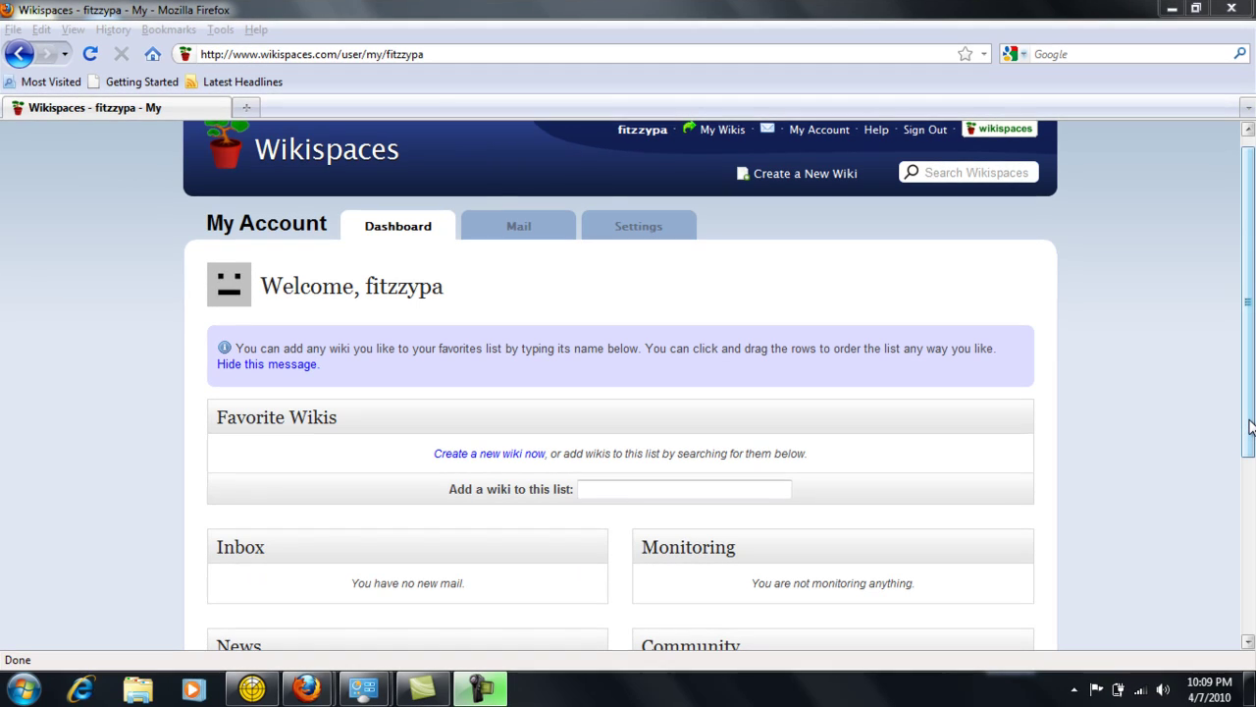
drag(1250, 424, 1237, 569)
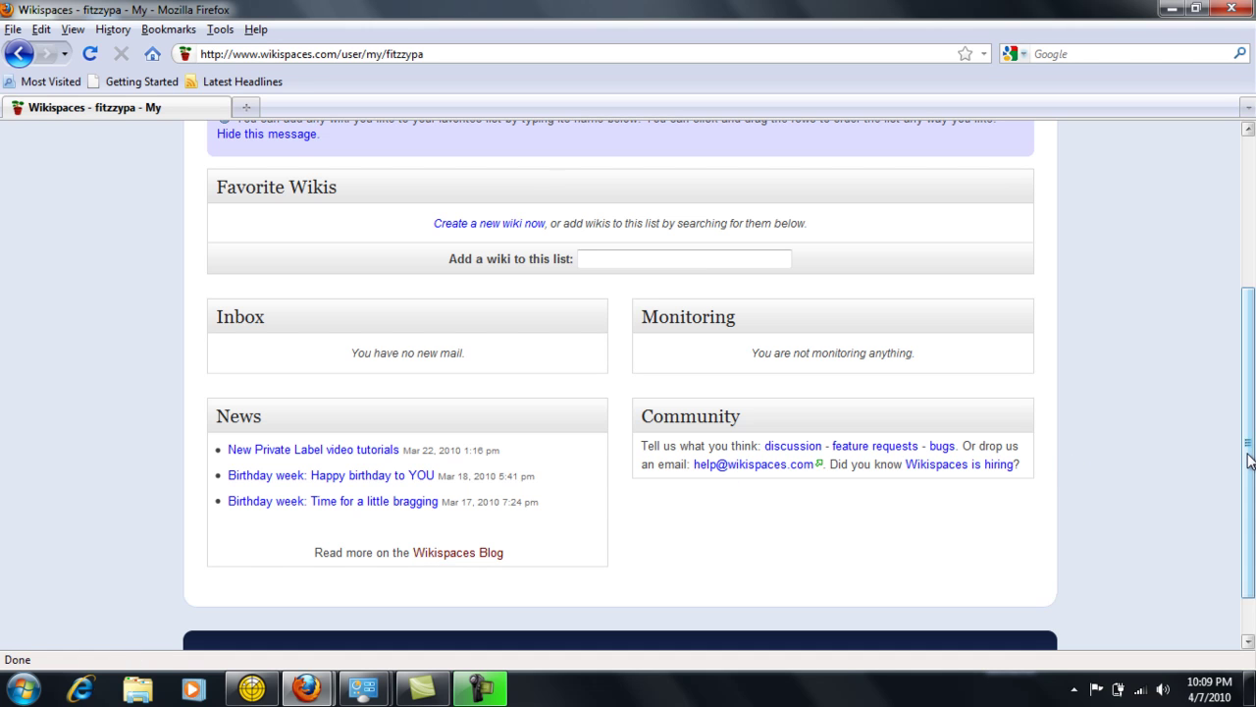
drag(1248, 461, 1248, 290)
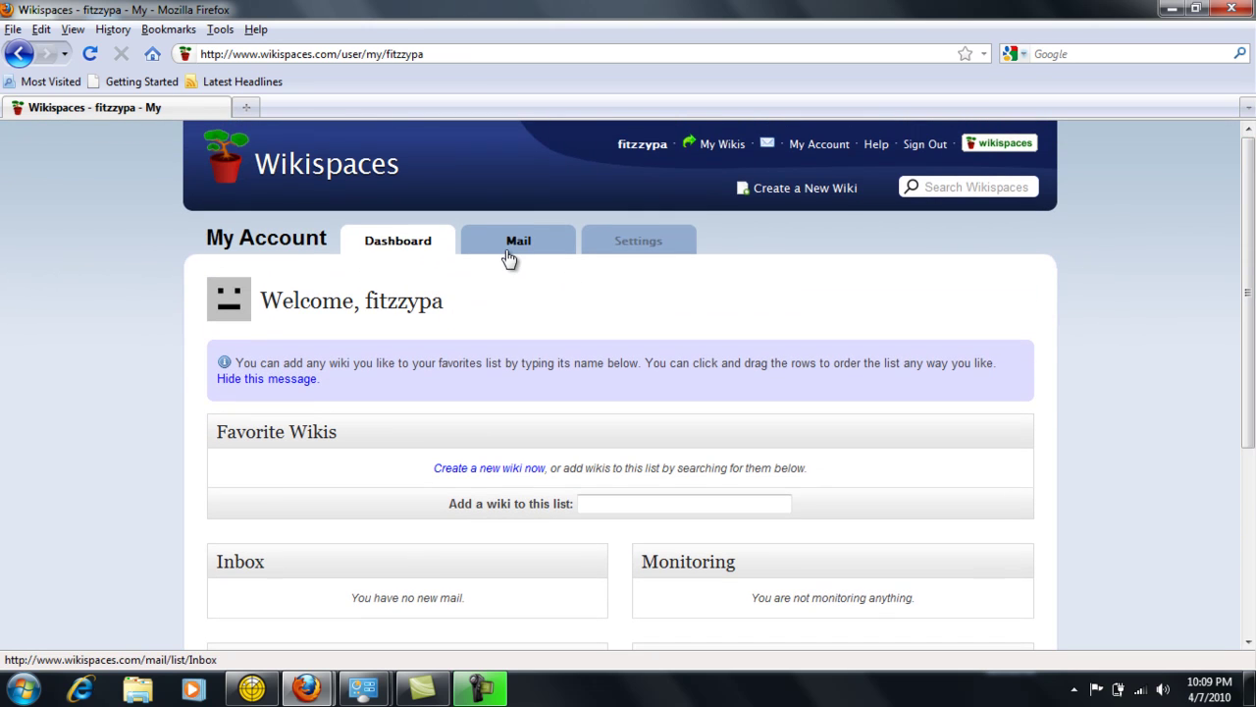
Go to the Settings tab and scroll down to the Profile and Settings sections
click(667, 257)
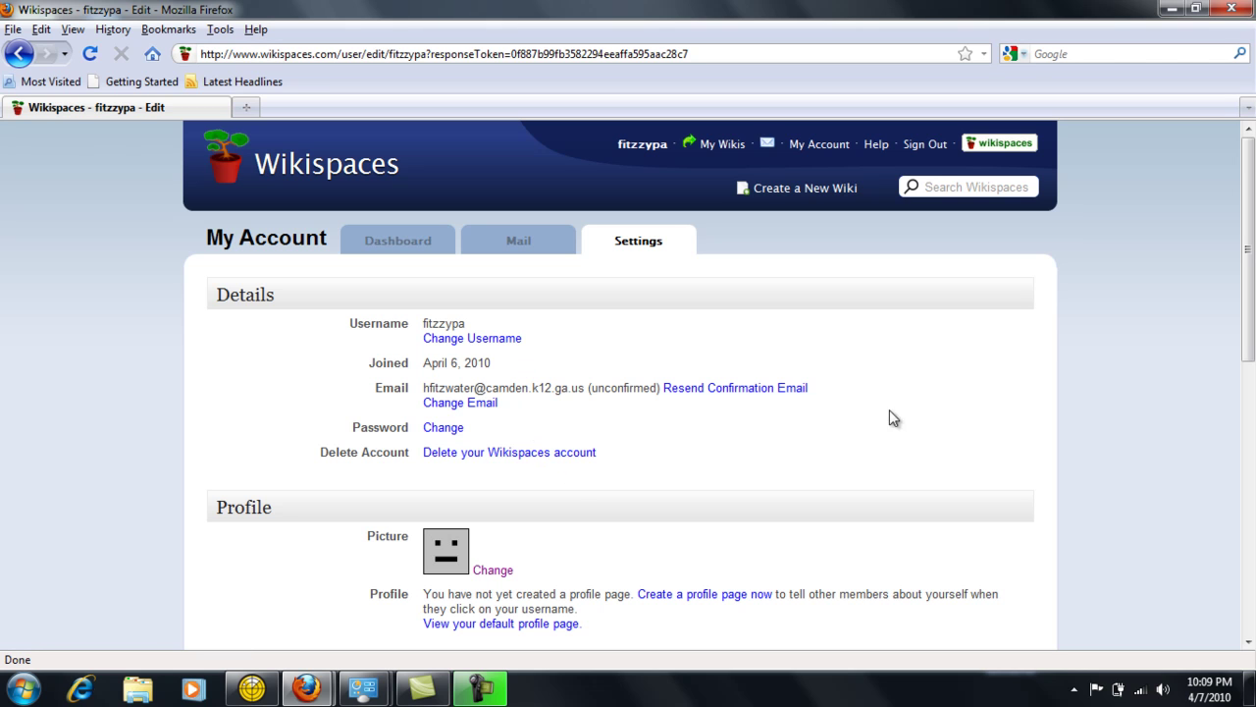
drag(1250, 297, 1252, 438)
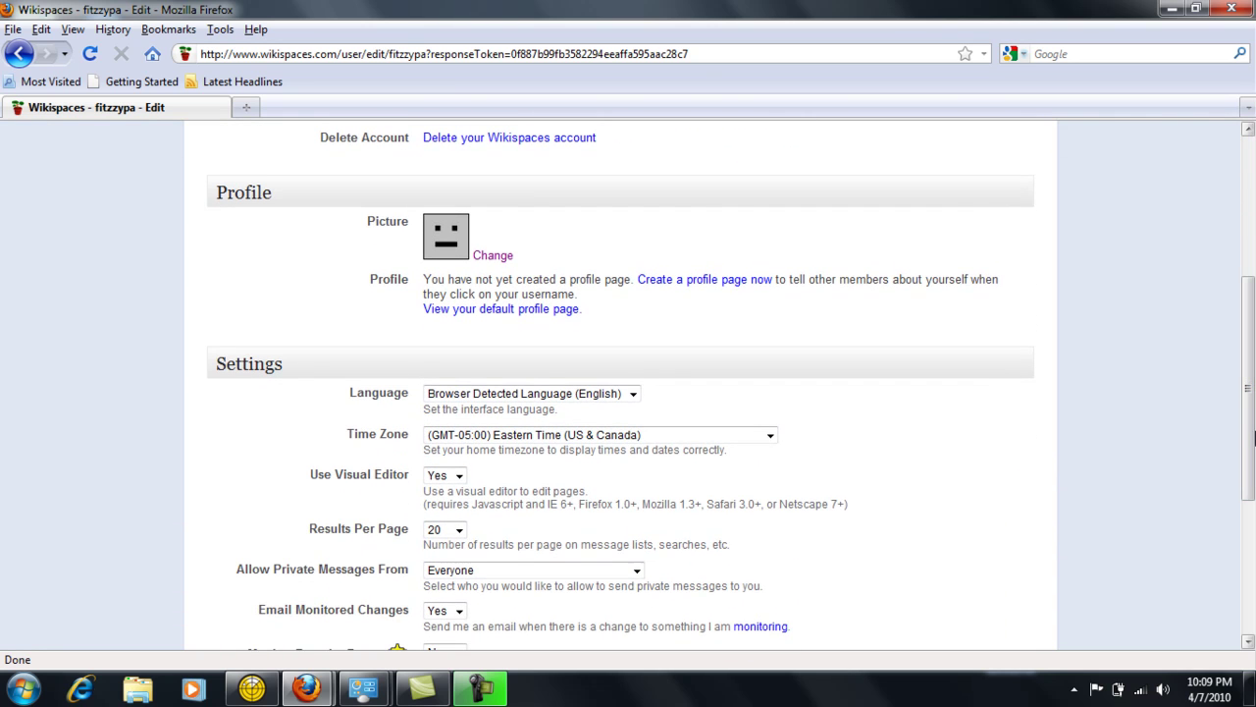
Pick Chrysanthemum from Pictures > Sample Pictures as the profile picture and upload it
click(493, 255)
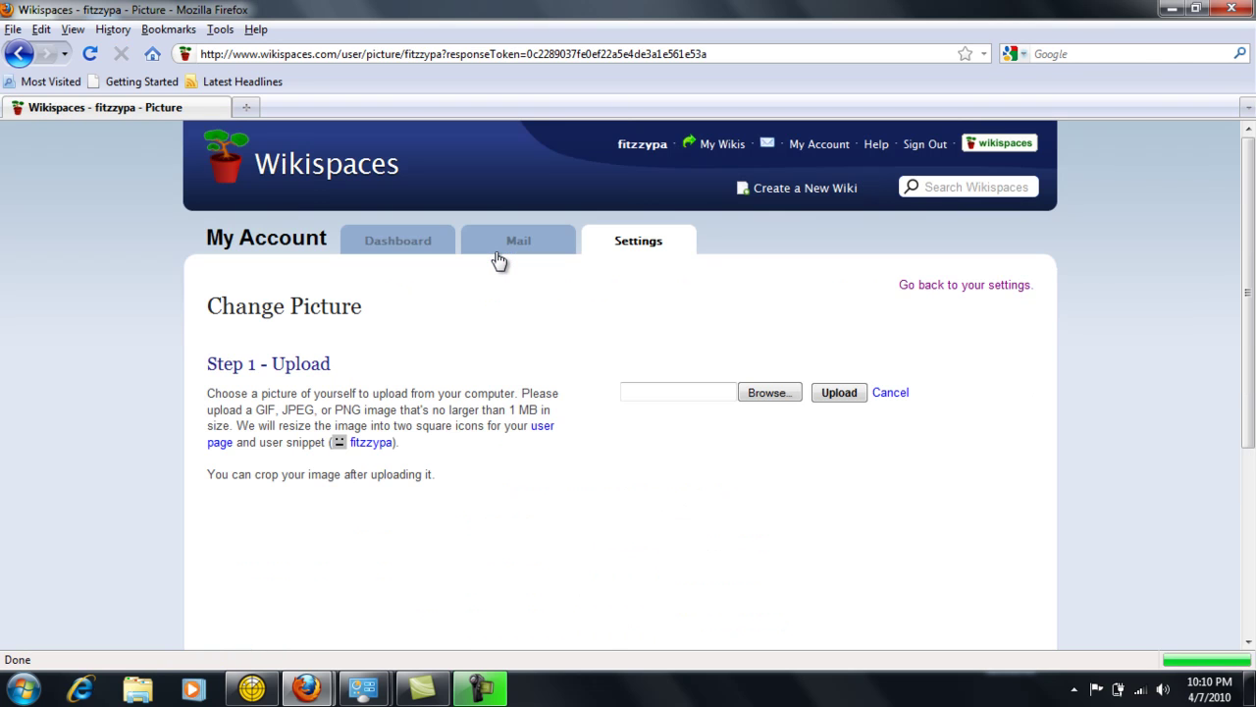
click(770, 392)
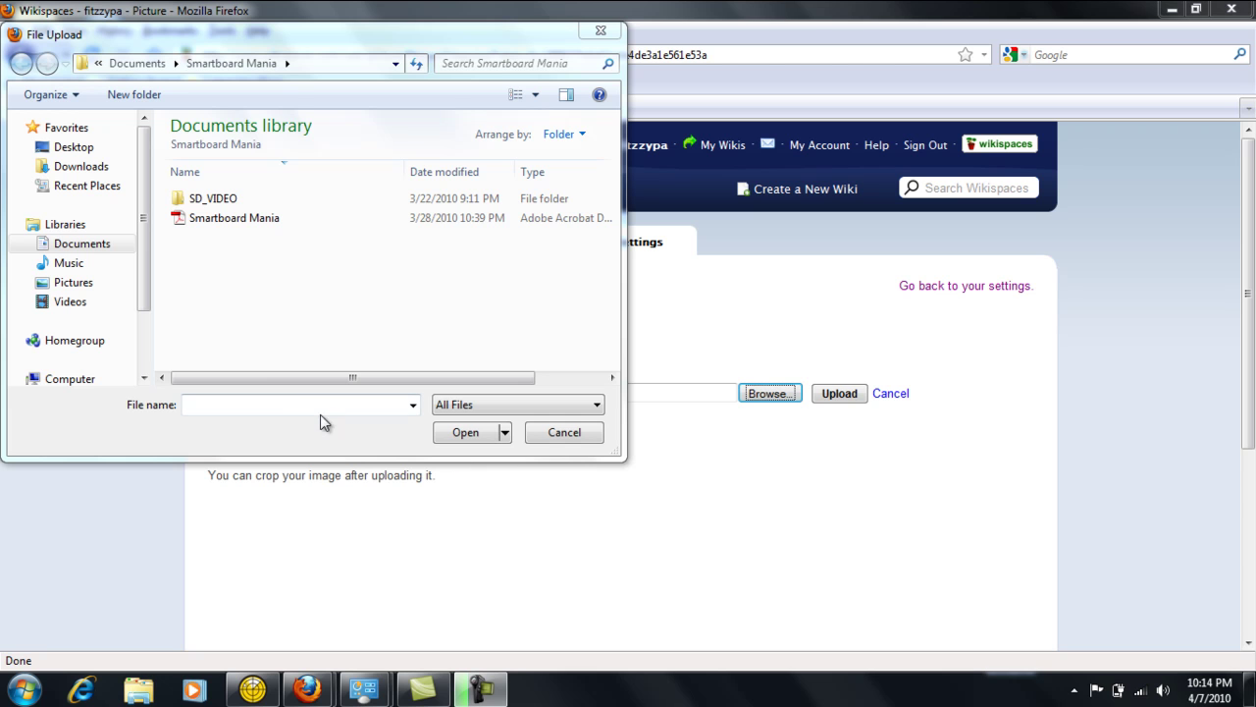
click(71, 284)
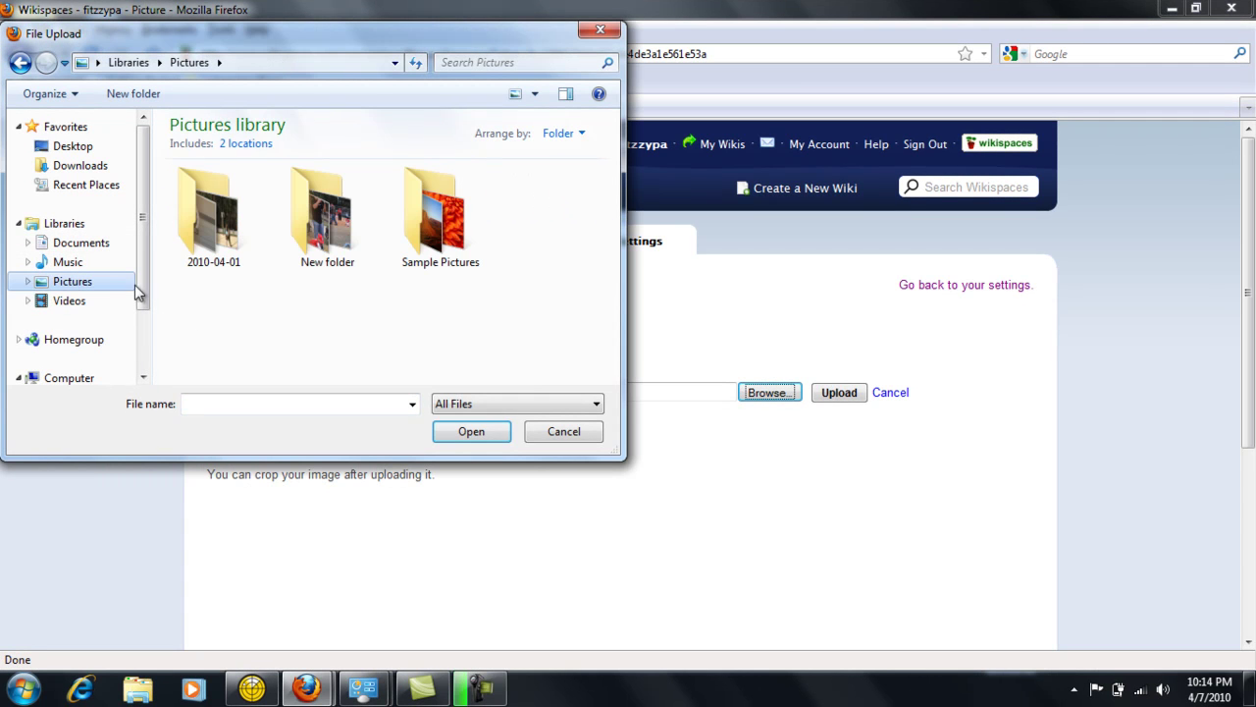
double_click(441, 263)
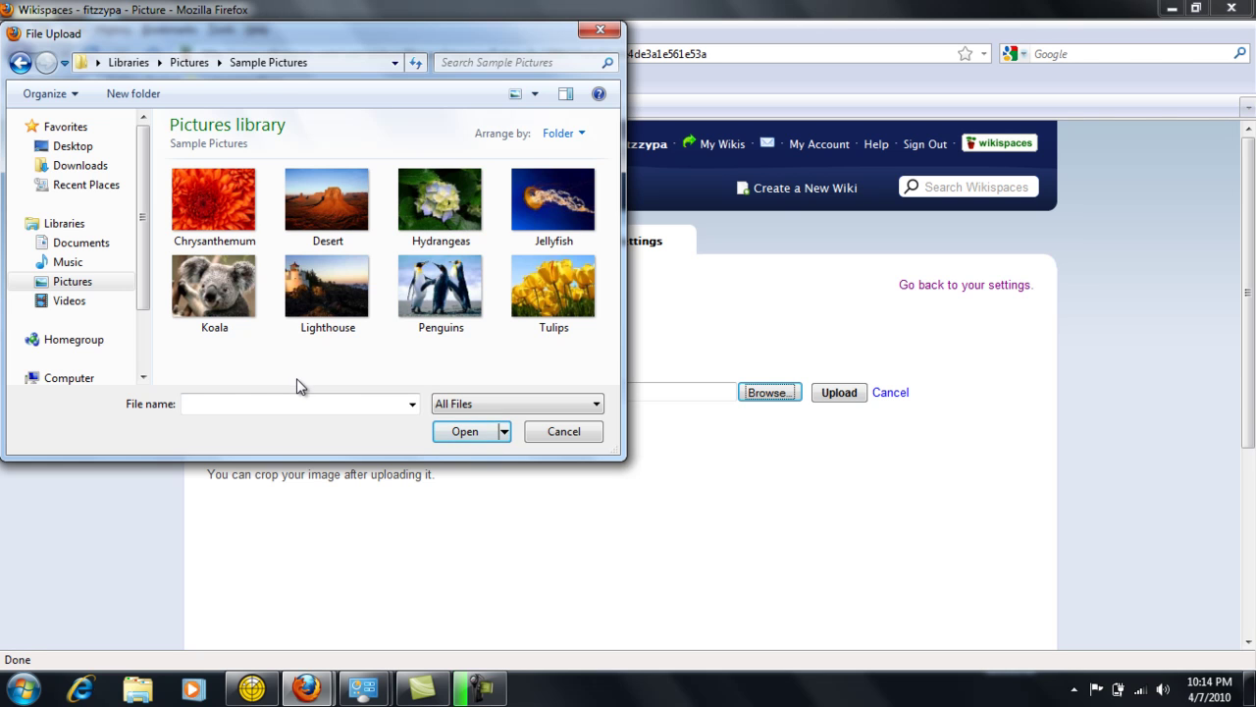
double_click(207, 210)
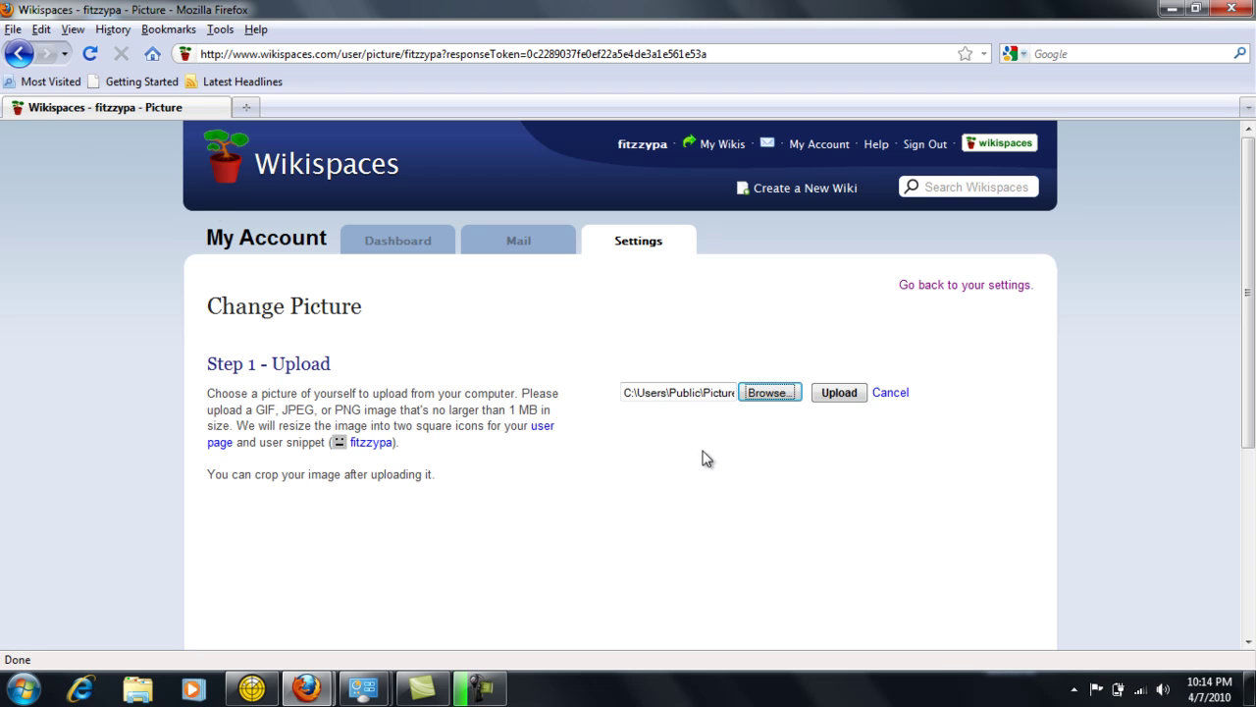
click(841, 404)
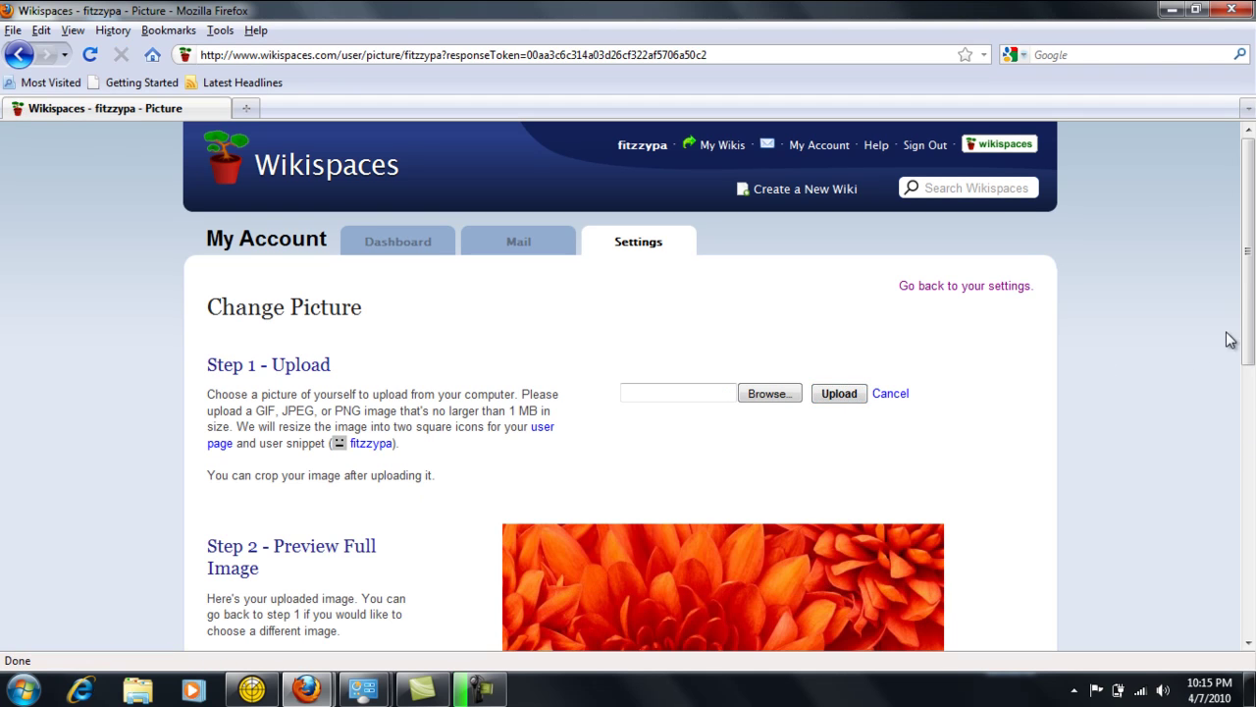
Scroll to the uploaded picture's previews and choose to crop the image online
drag(1251, 337, 1253, 508)
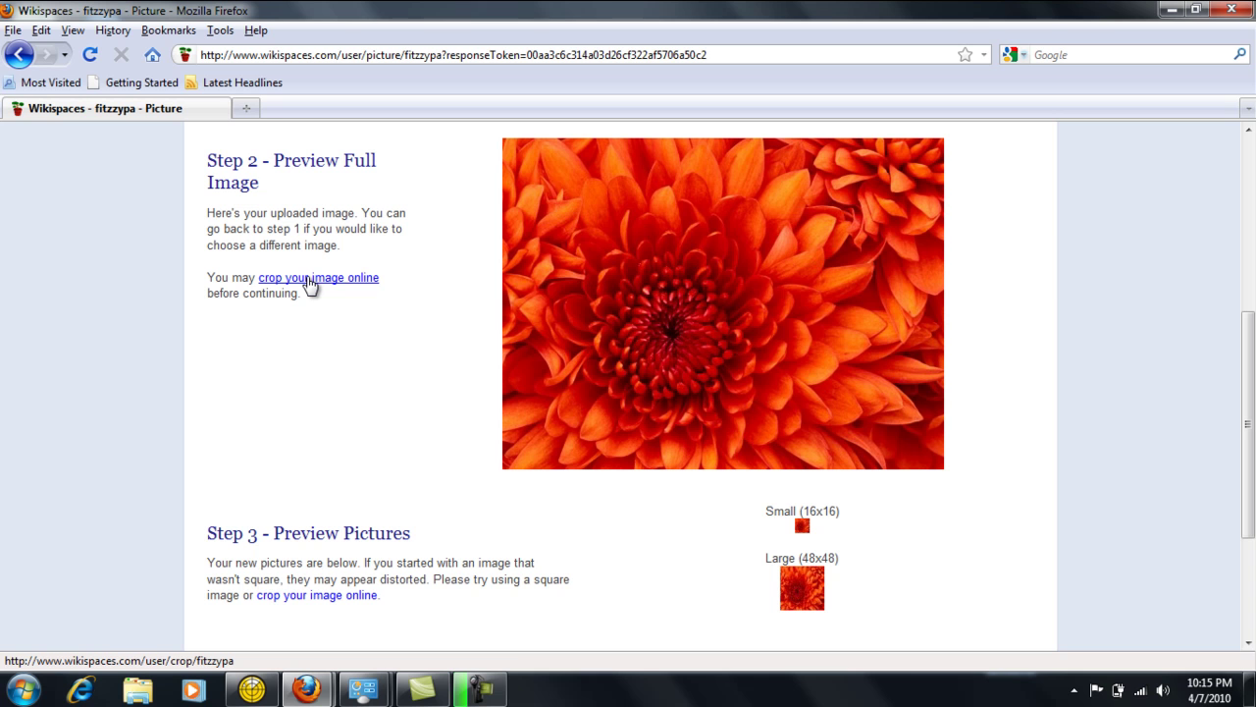
click(310, 282)
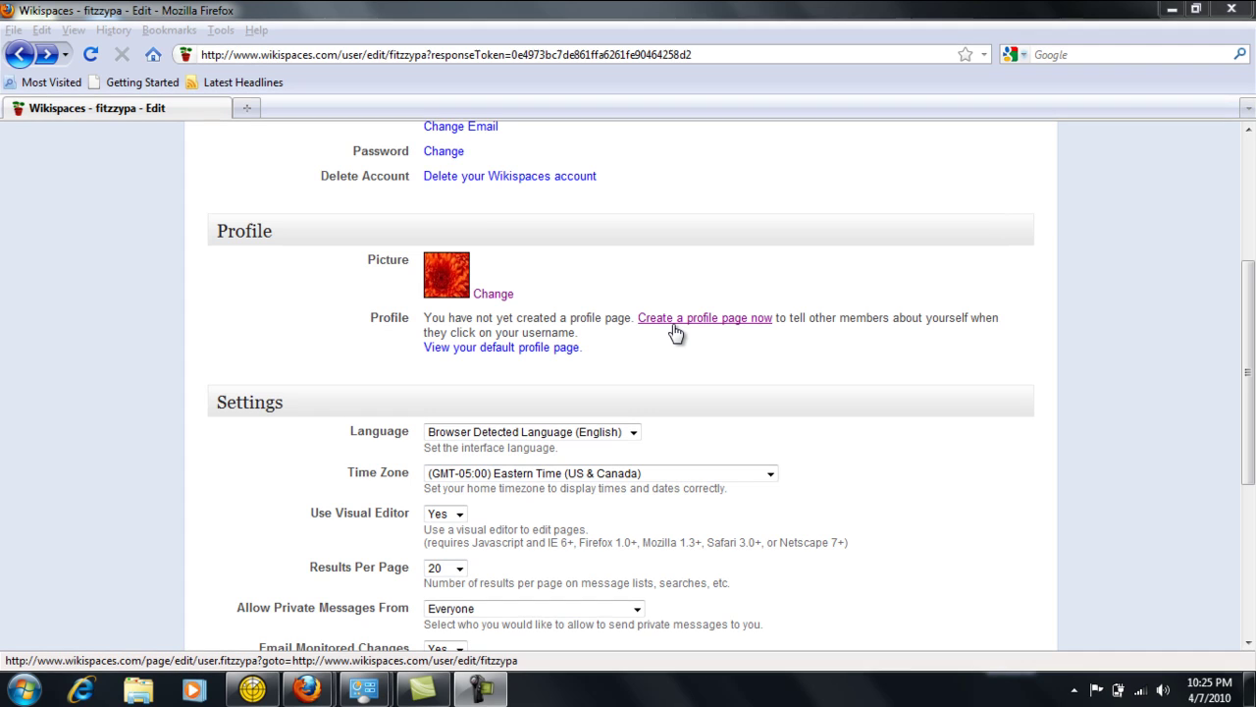
click(674, 327)
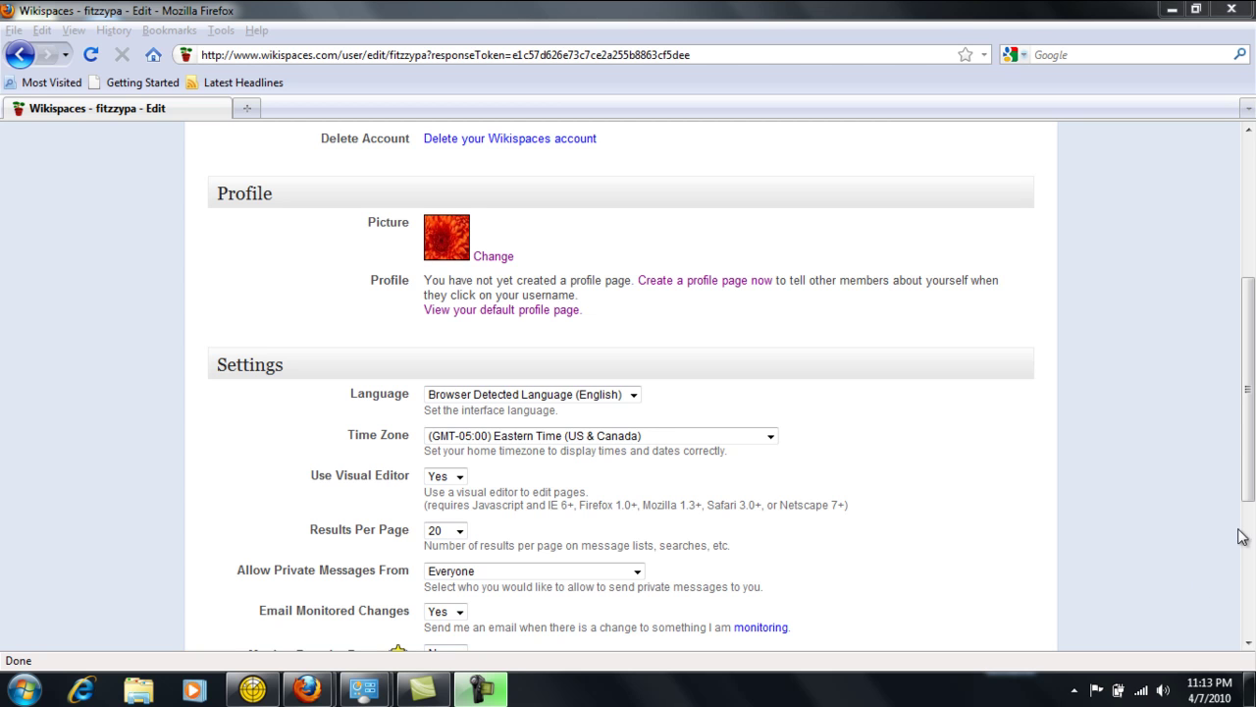
Scroll to the bottom of the Settings page and save the account settings
drag(1250, 500, 1249, 559)
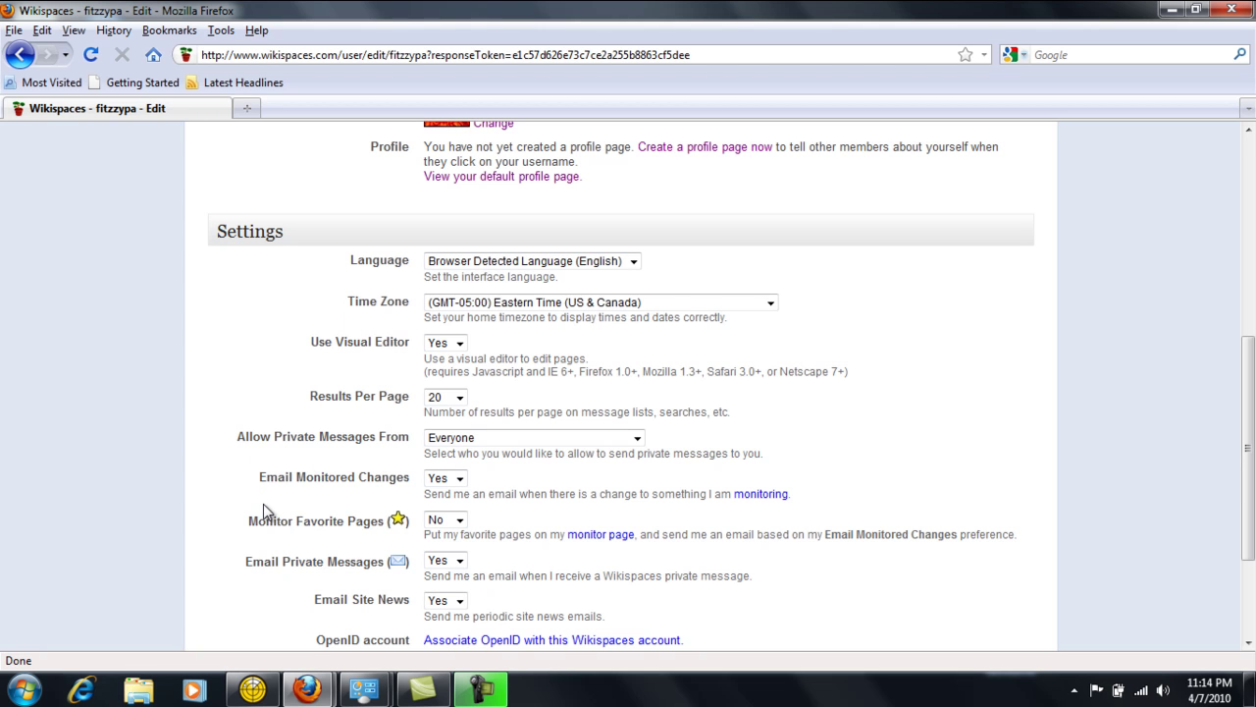
drag(1252, 358, 1248, 552)
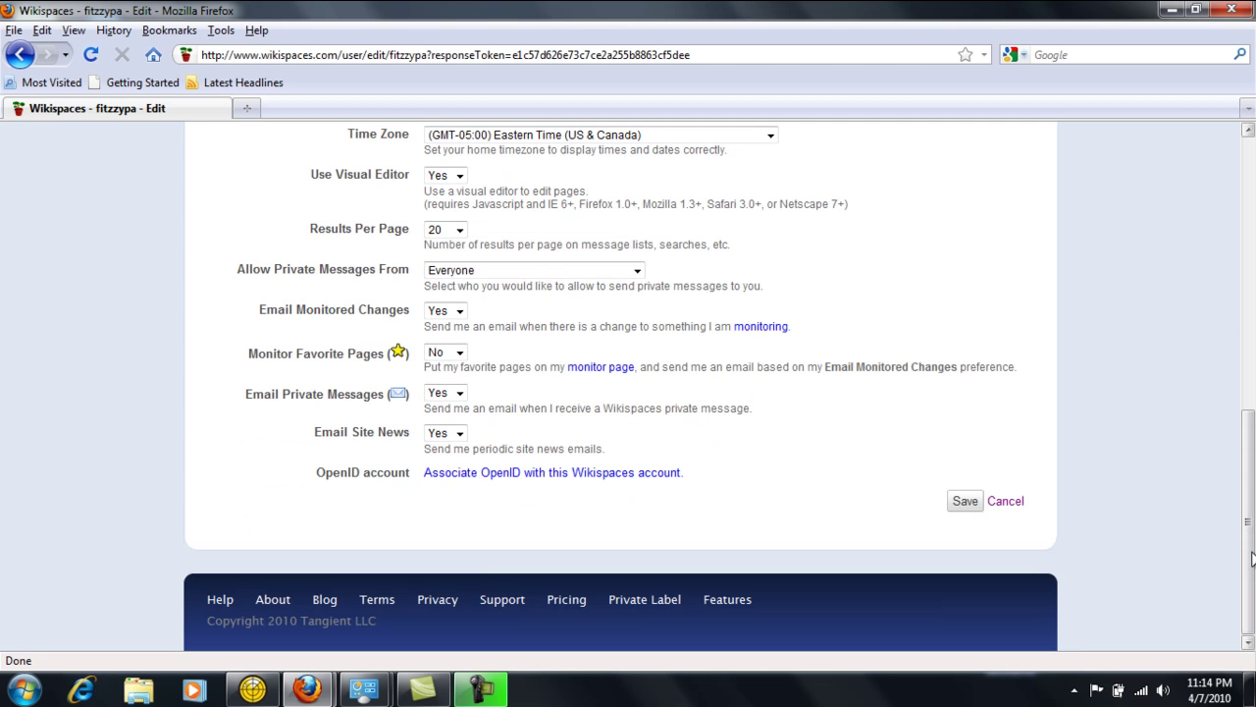
click(961, 501)
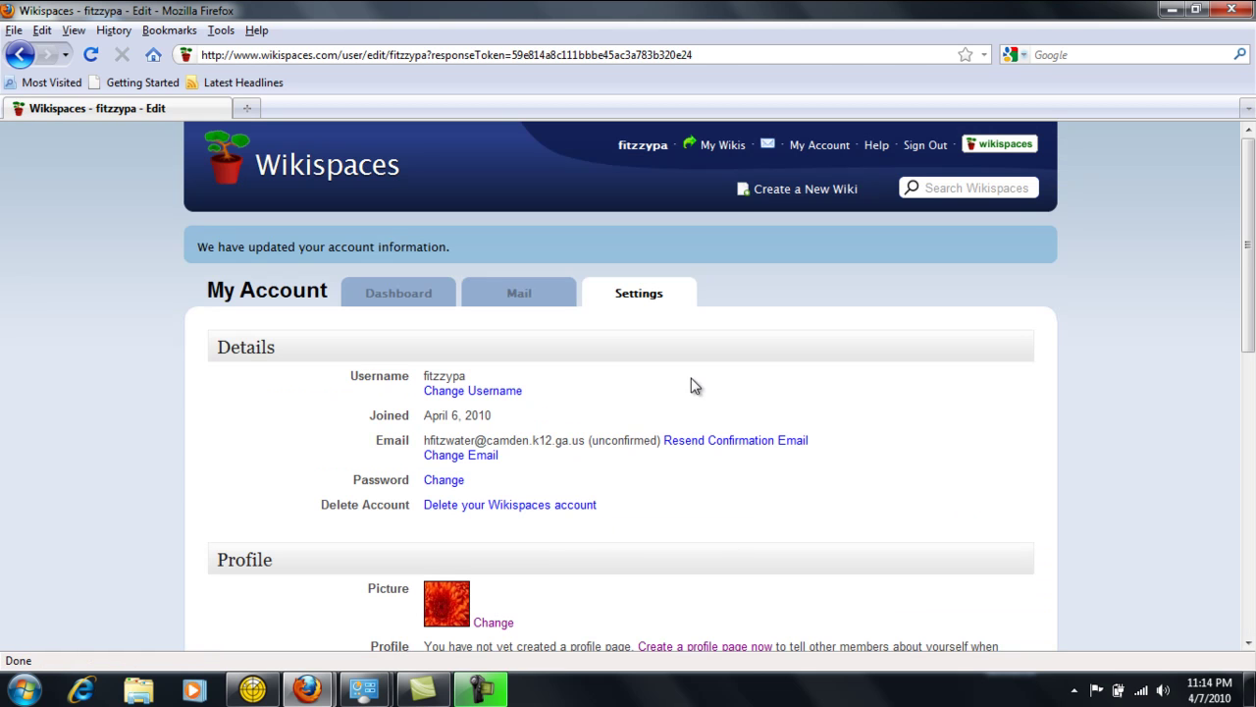
Return to the Dashboard and follow the 'Create a new wiki now' link under Favorite Wikis
click(388, 299)
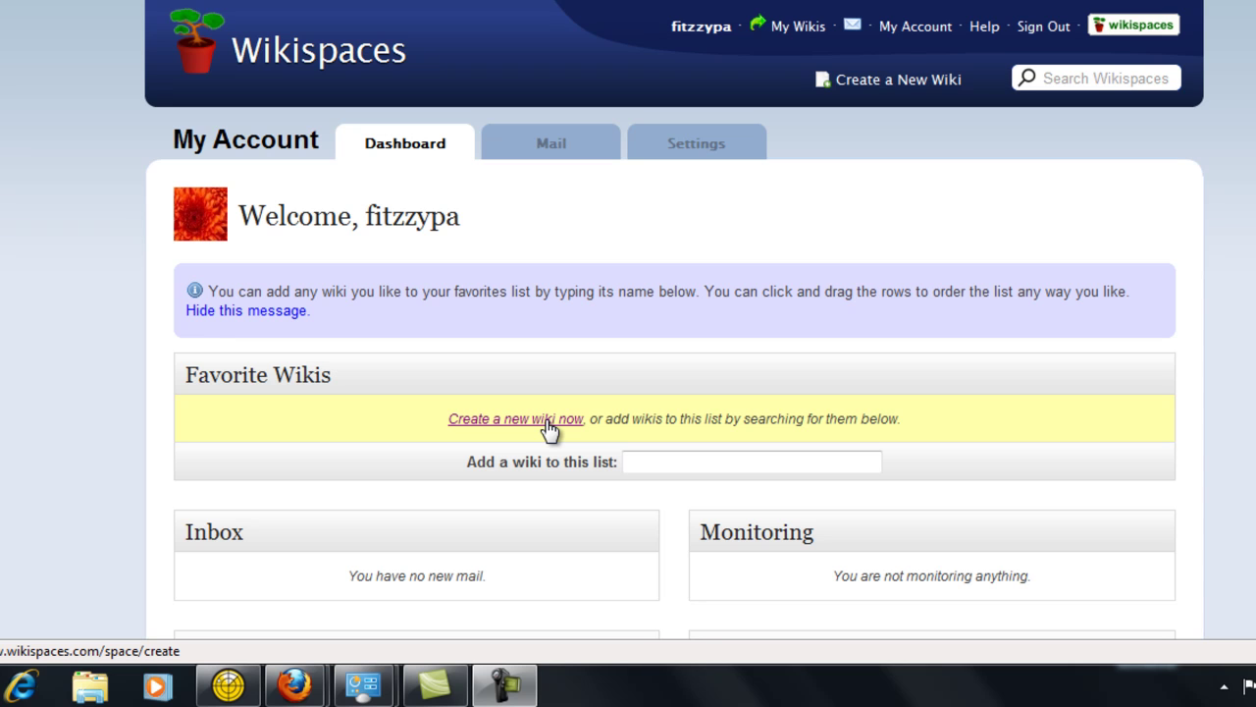
click(546, 422)
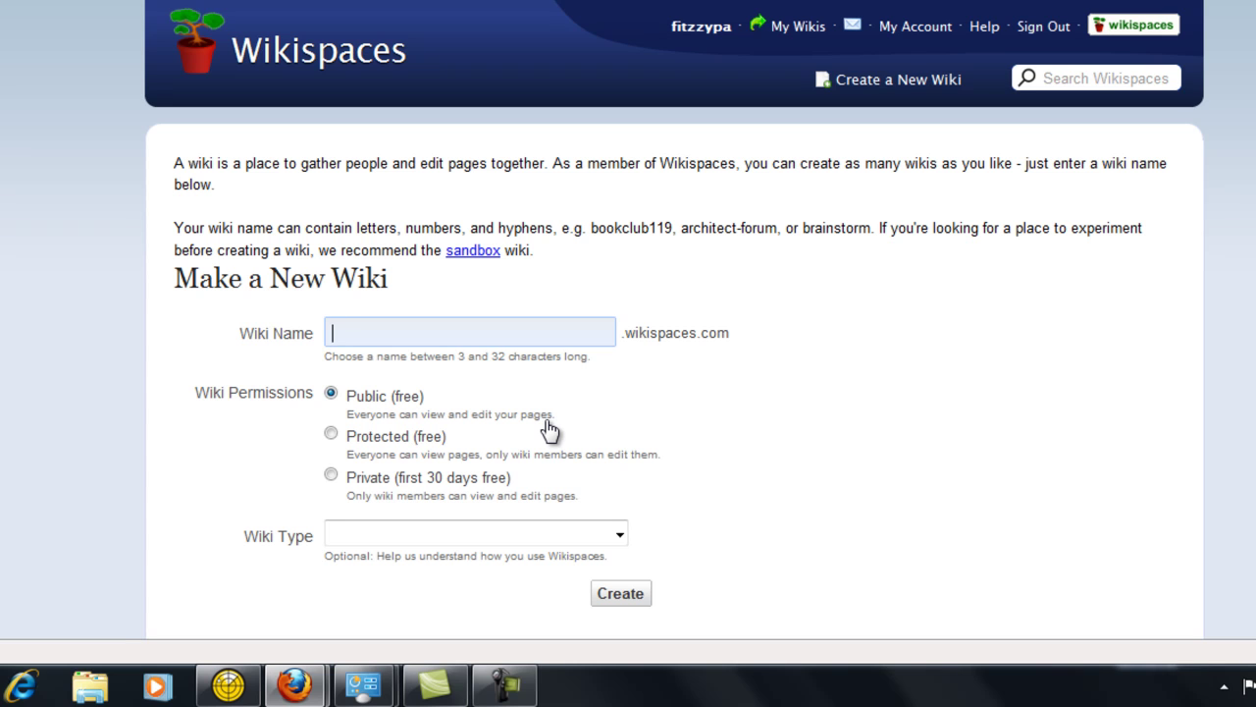
Name the third-grade class wiki, make it Protected, and choose K-12 Education (Primary and Secondary)
text(fitzwaterthirdgrade)
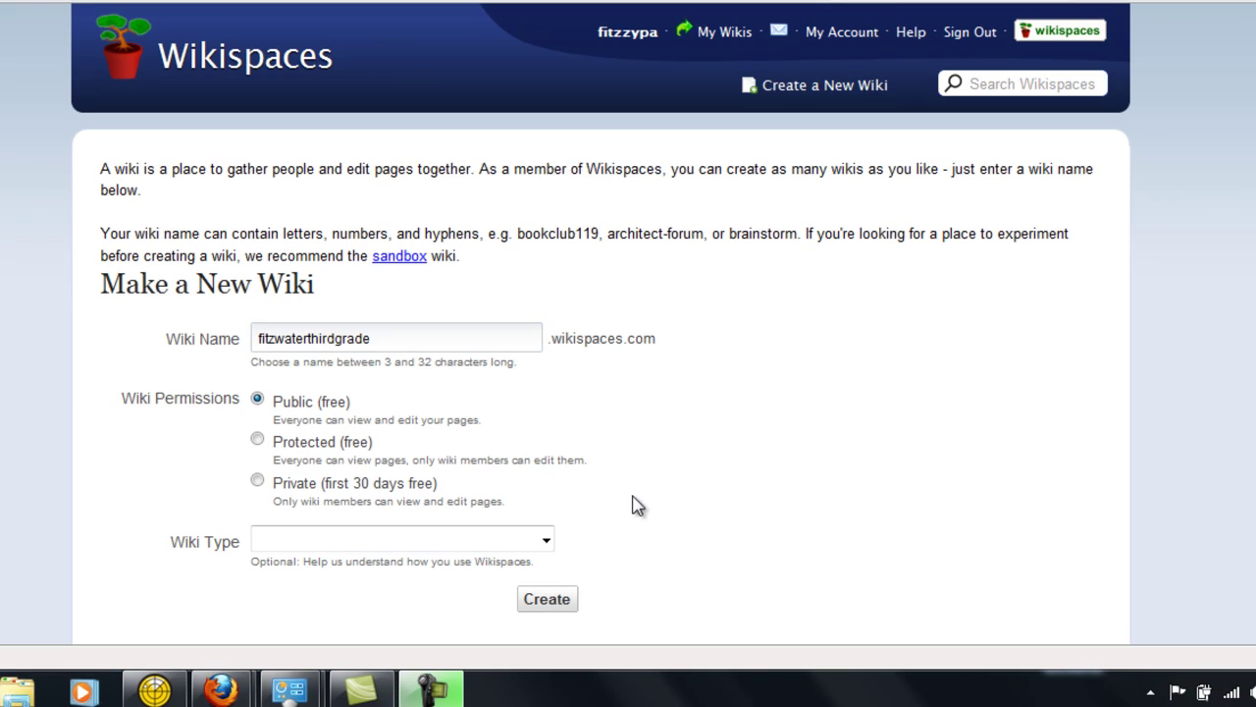
click(258, 441)
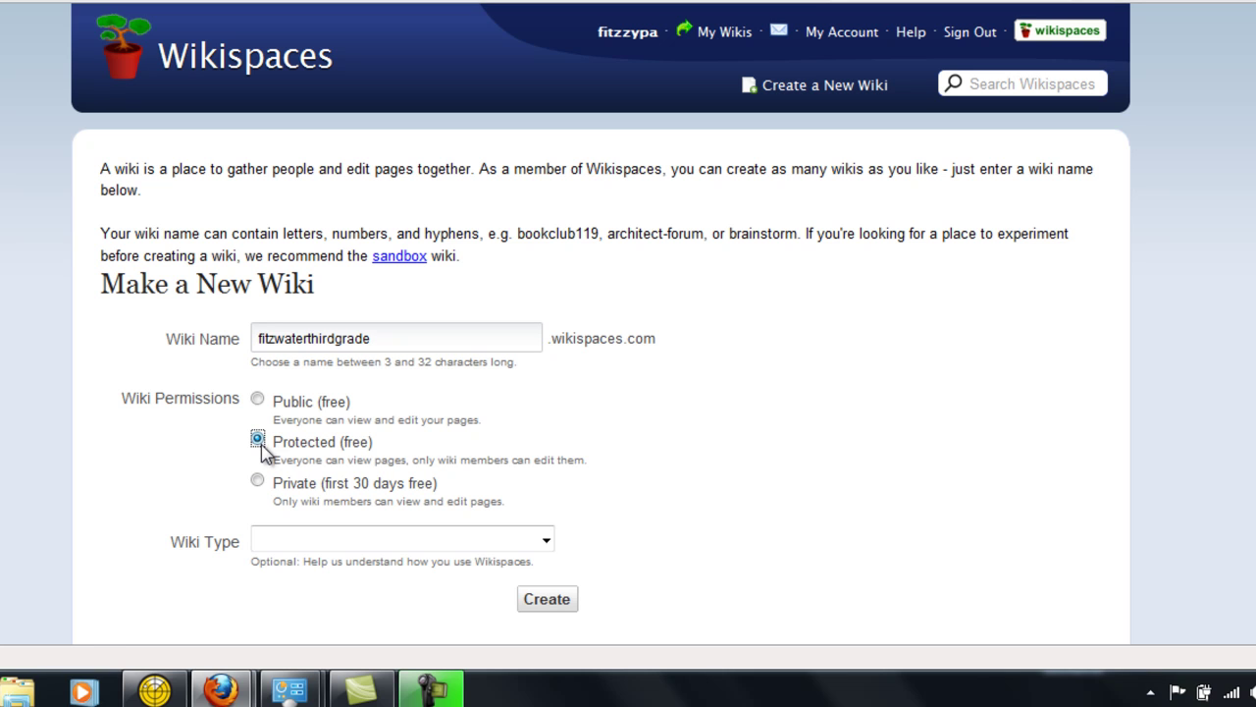
click(545, 542)
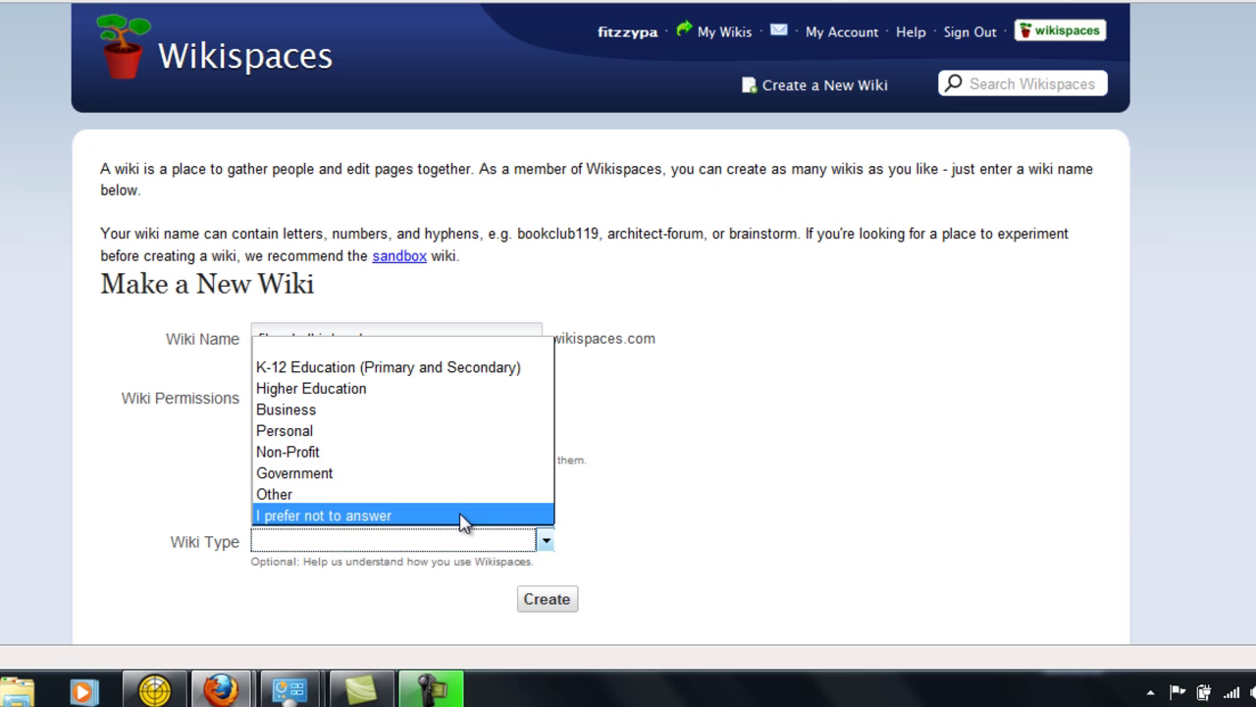
click(434, 370)
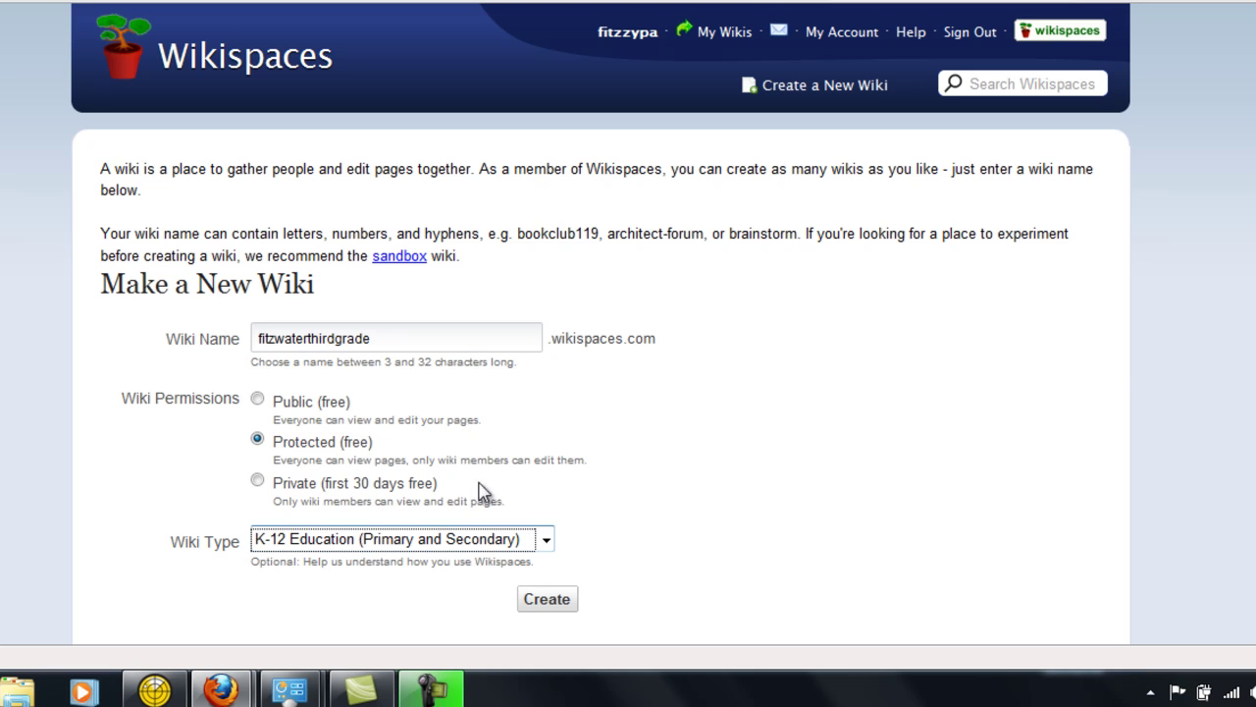
Submit the Make a New Wiki form to create the wiki
click(547, 600)
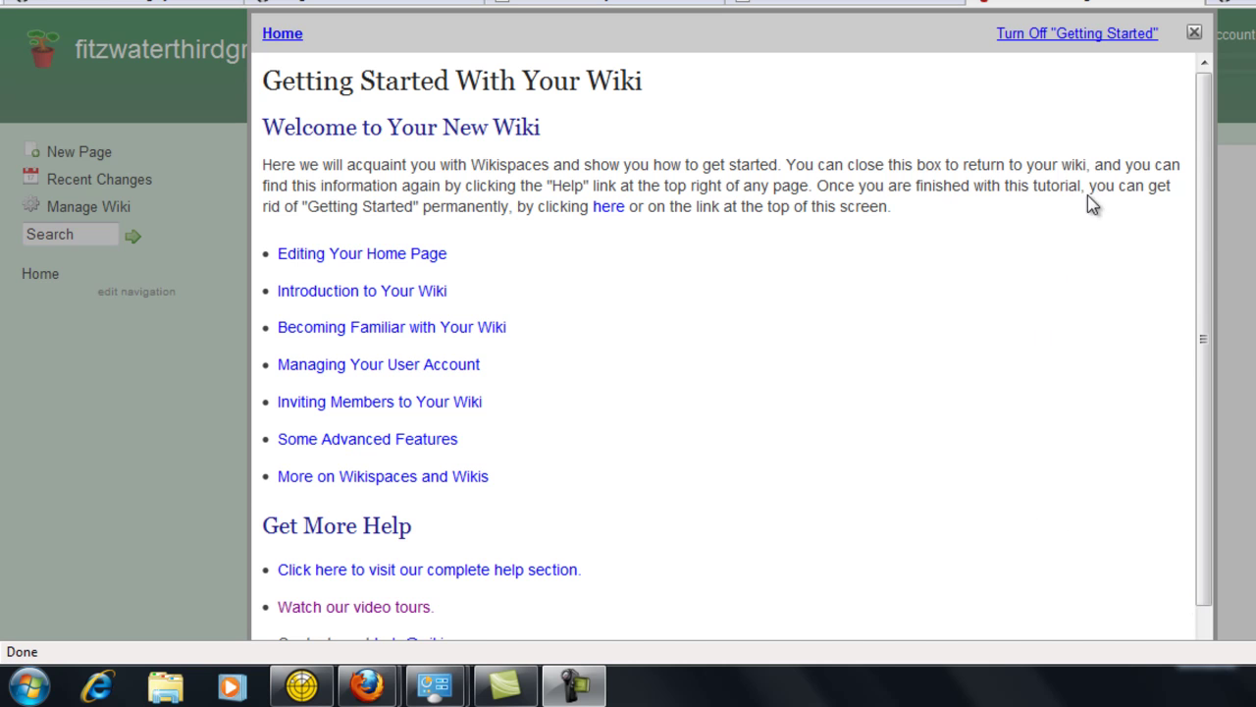
Dismiss the Getting Started guide and put the home page into edit mode
click(1197, 34)
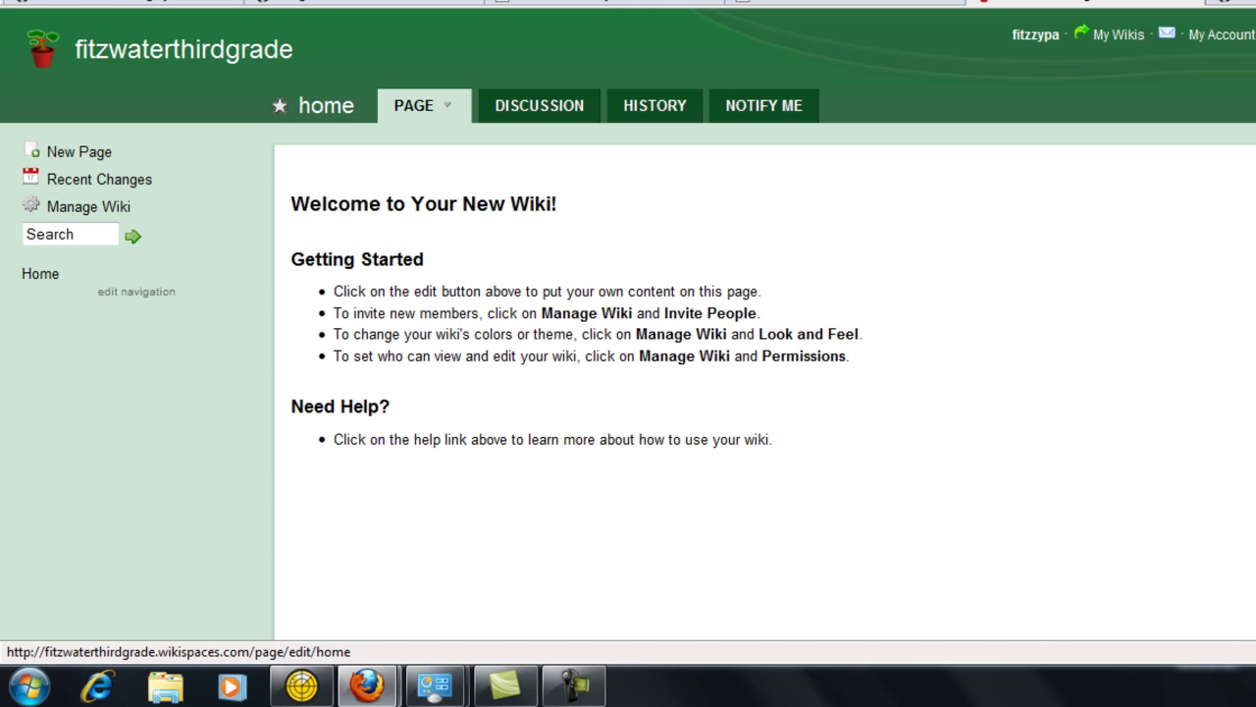
click(559, 117)
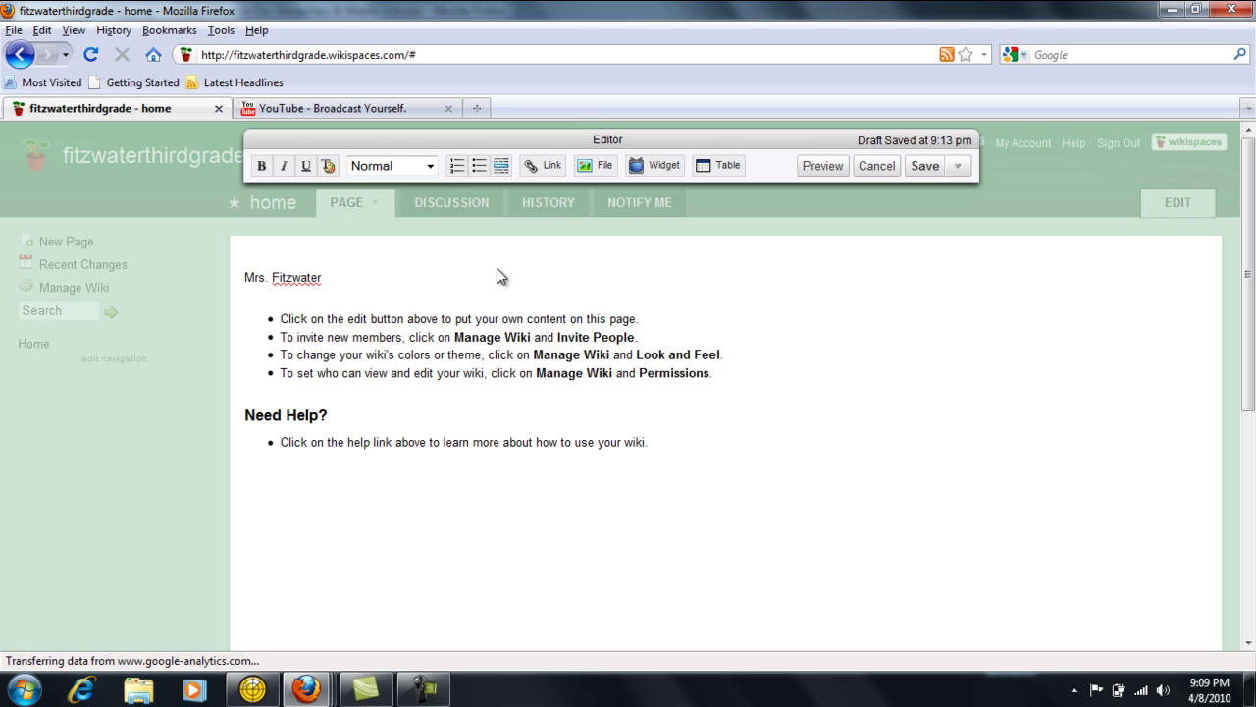
Add a 'Welcome!' line on a new line below the teacher's name
click(333, 284)
key(Return)
key(Return)
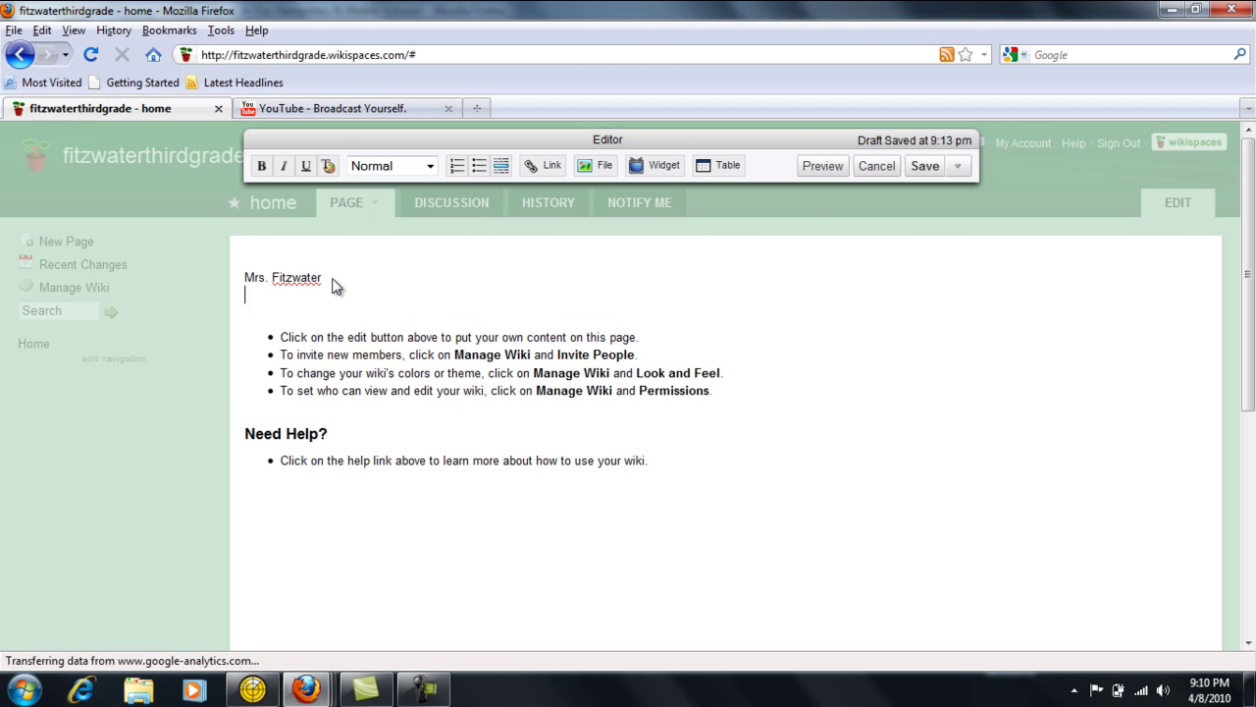
text(come!)
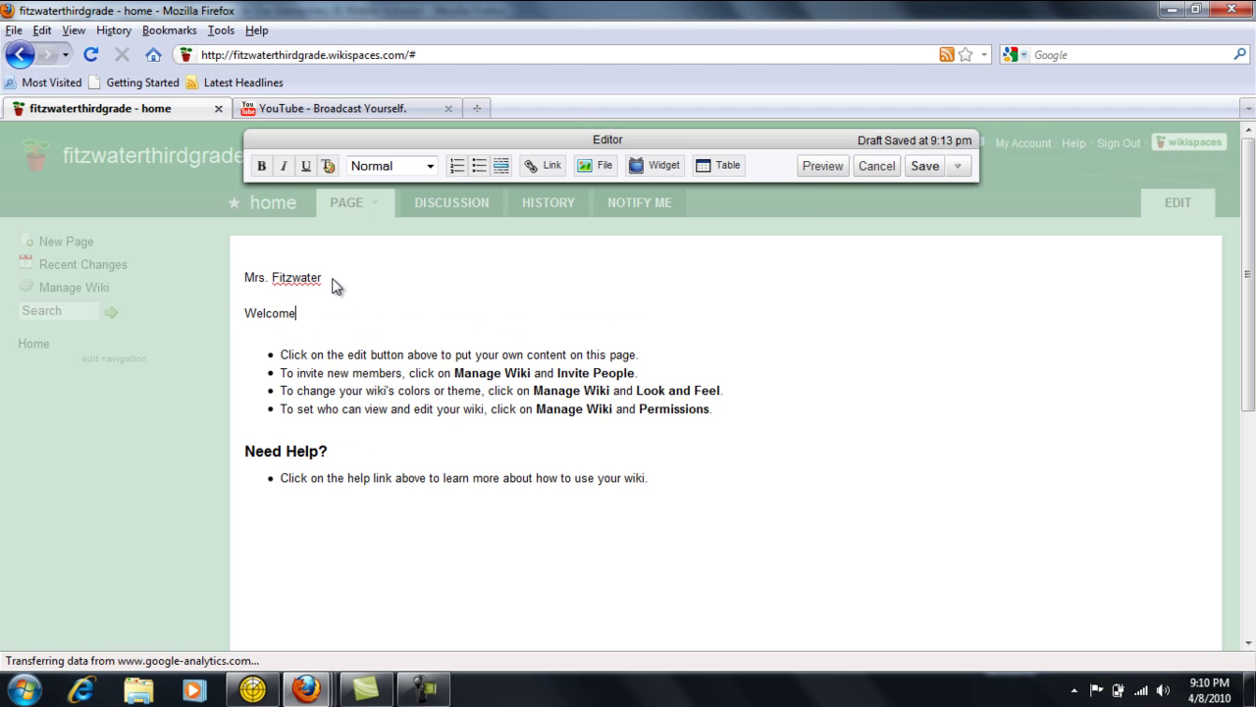
Bring up the YouTube video embed form from the Widget menu
click(656, 168)
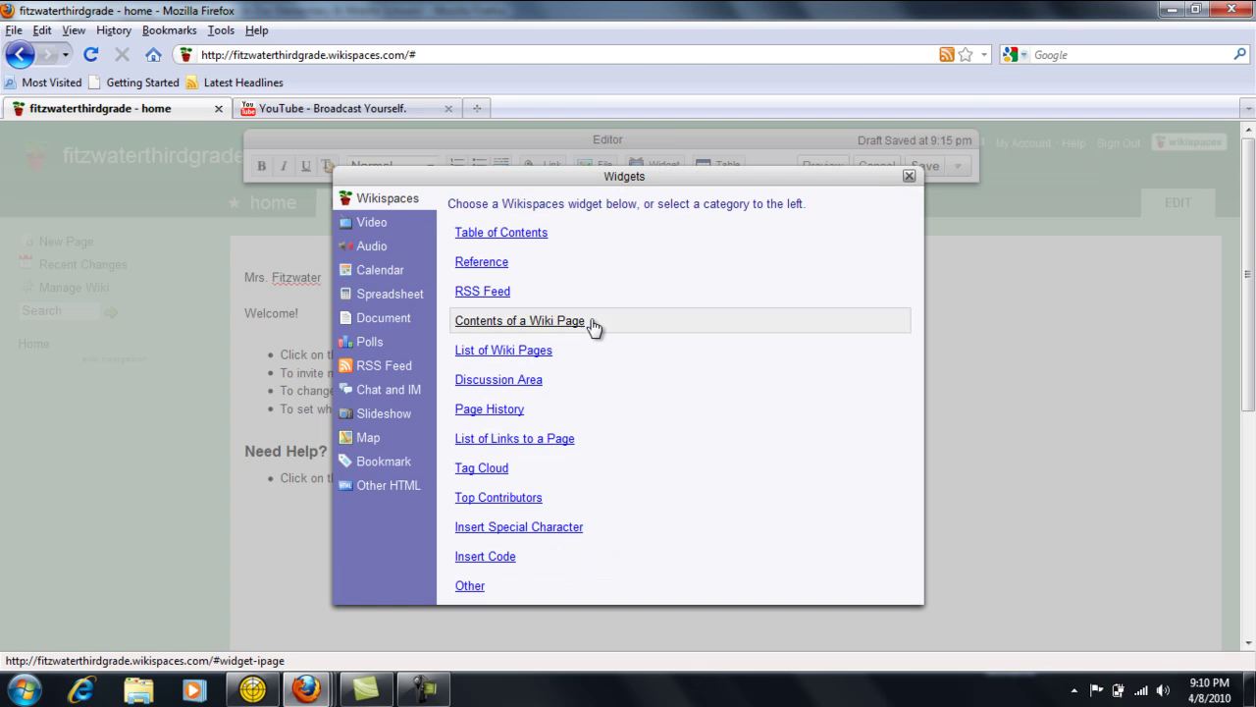
click(372, 225)
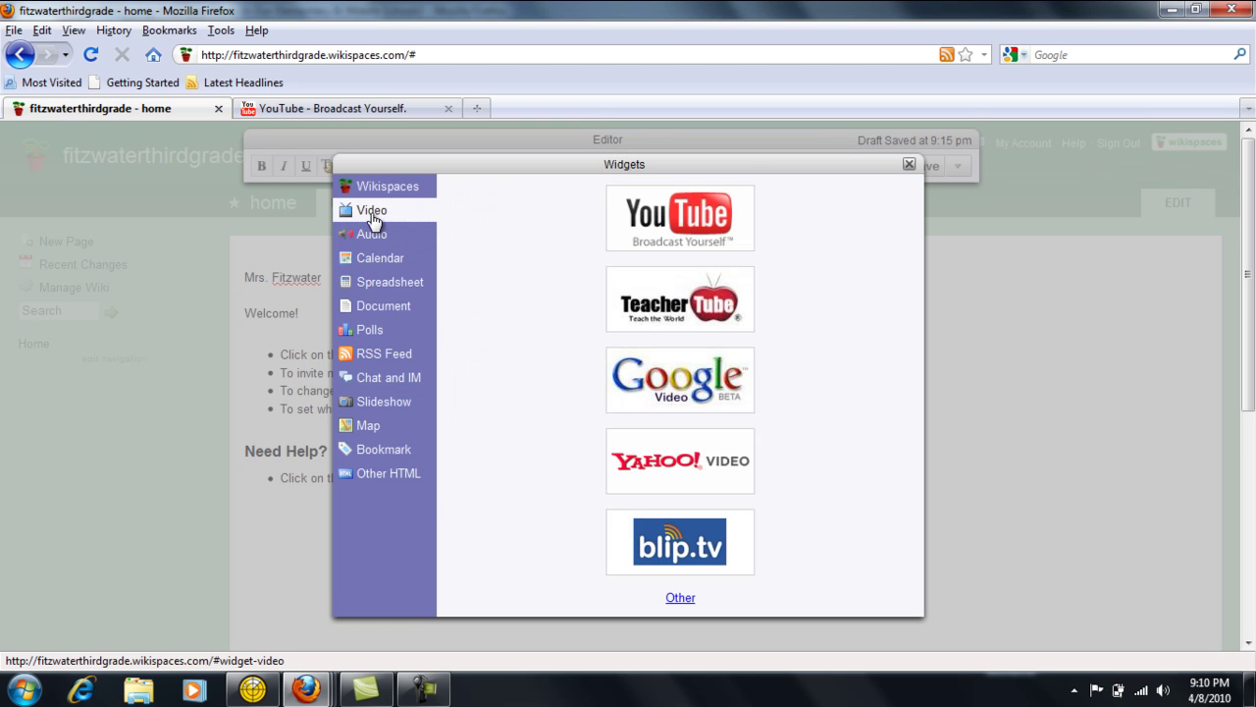
click(628, 224)
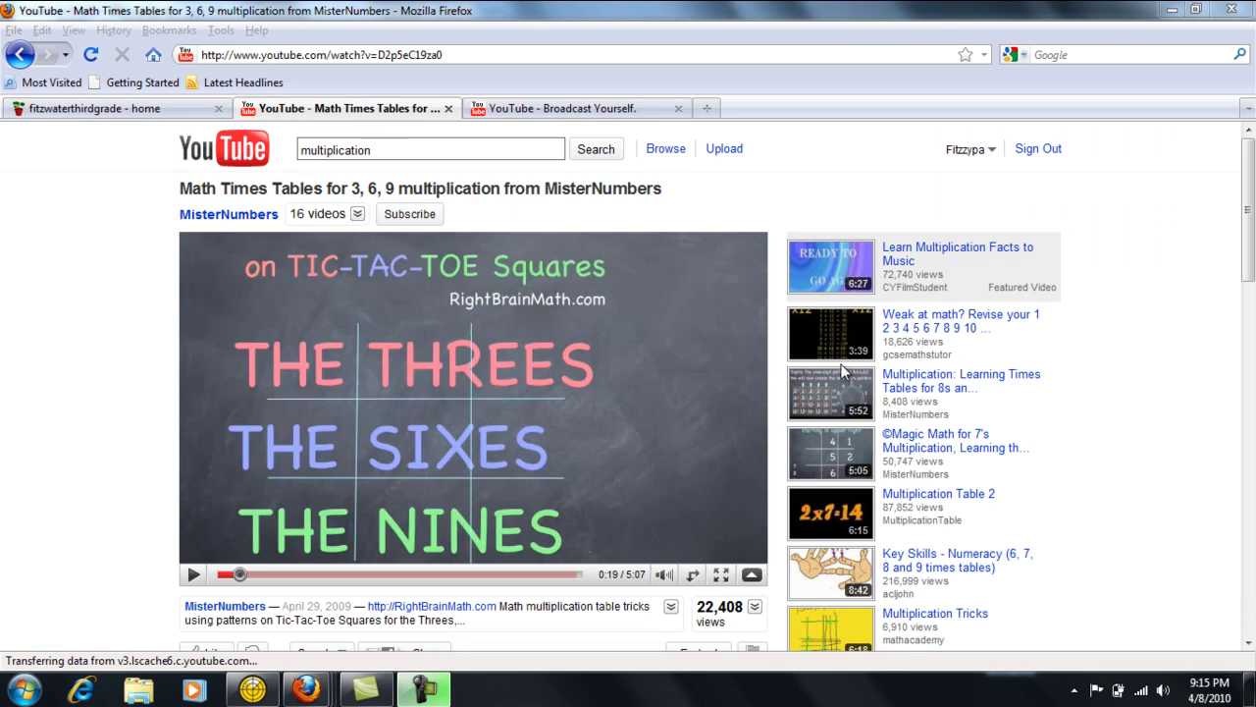
Copy the embed code of the 'Math Times Tables for 3, 6, 9 multiplication' YouTube video
click(418, 150)
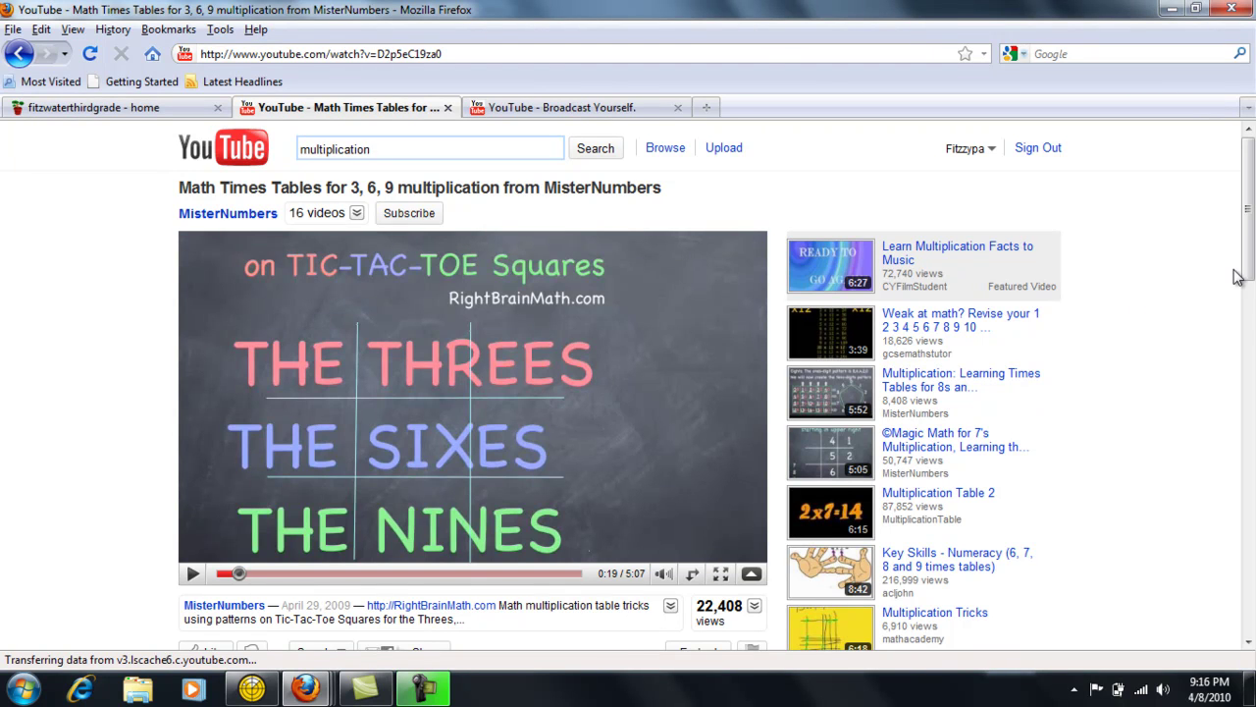
drag(1248, 274, 1250, 363)
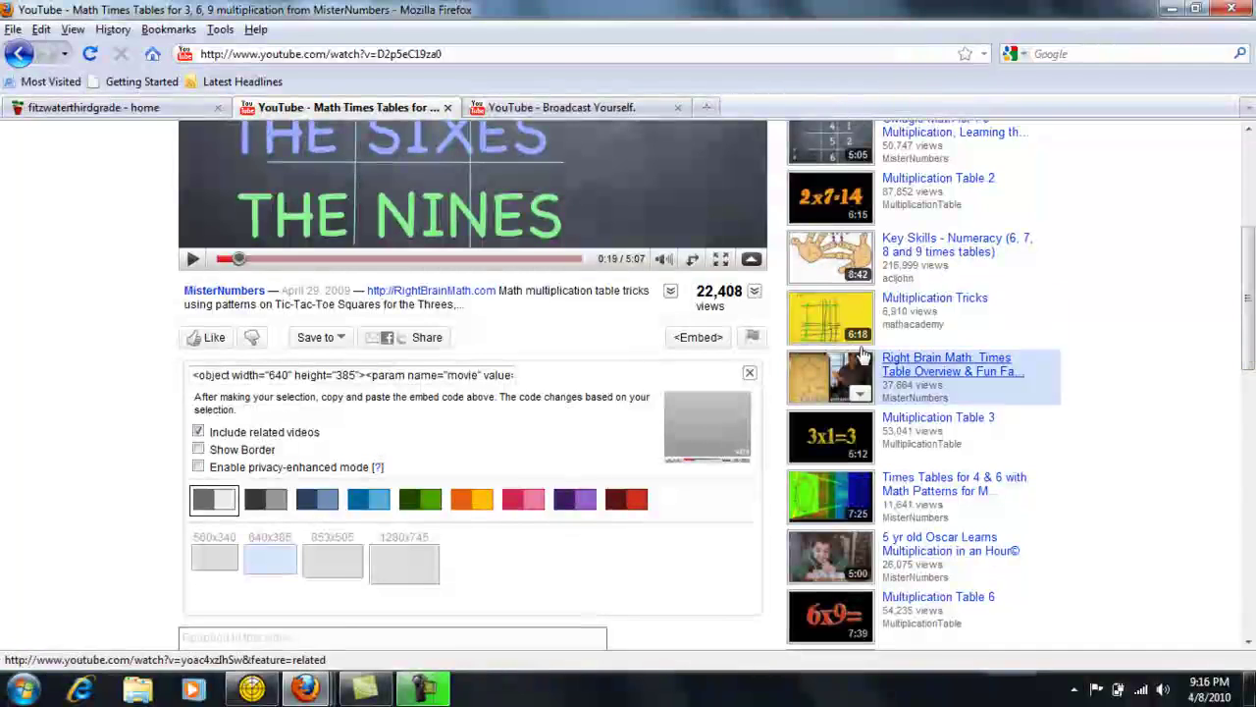
click(699, 337)
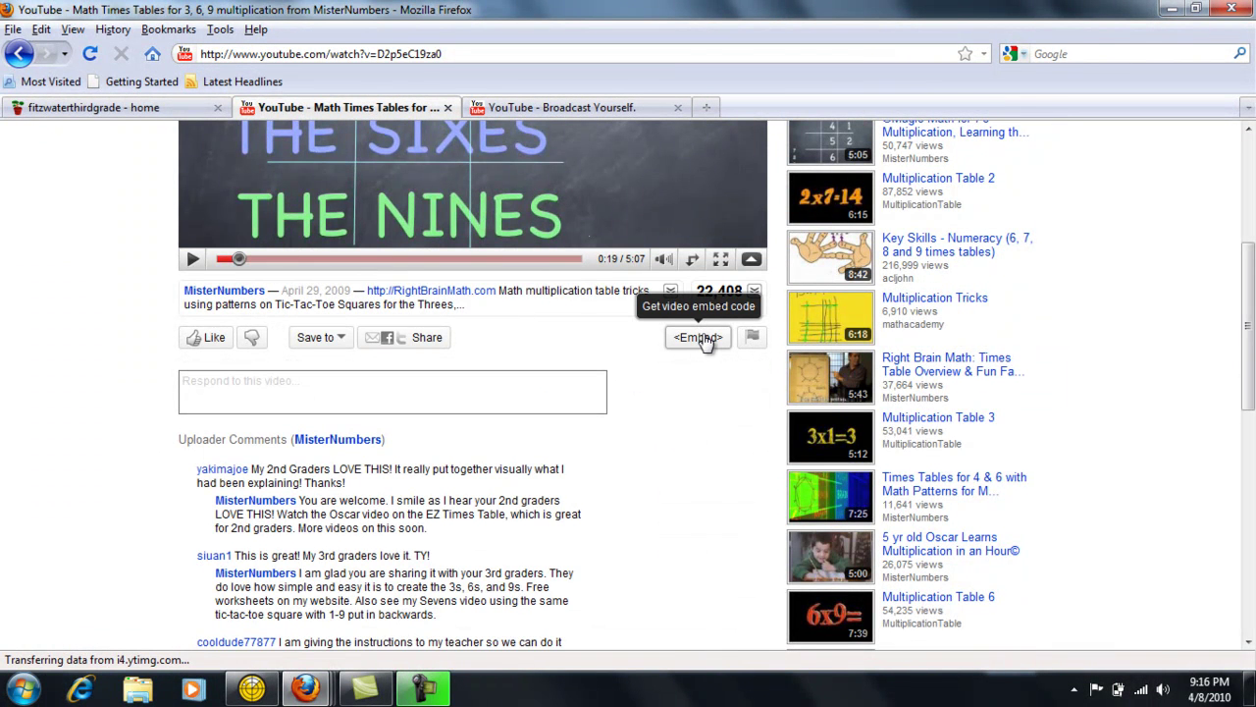
click(699, 337)
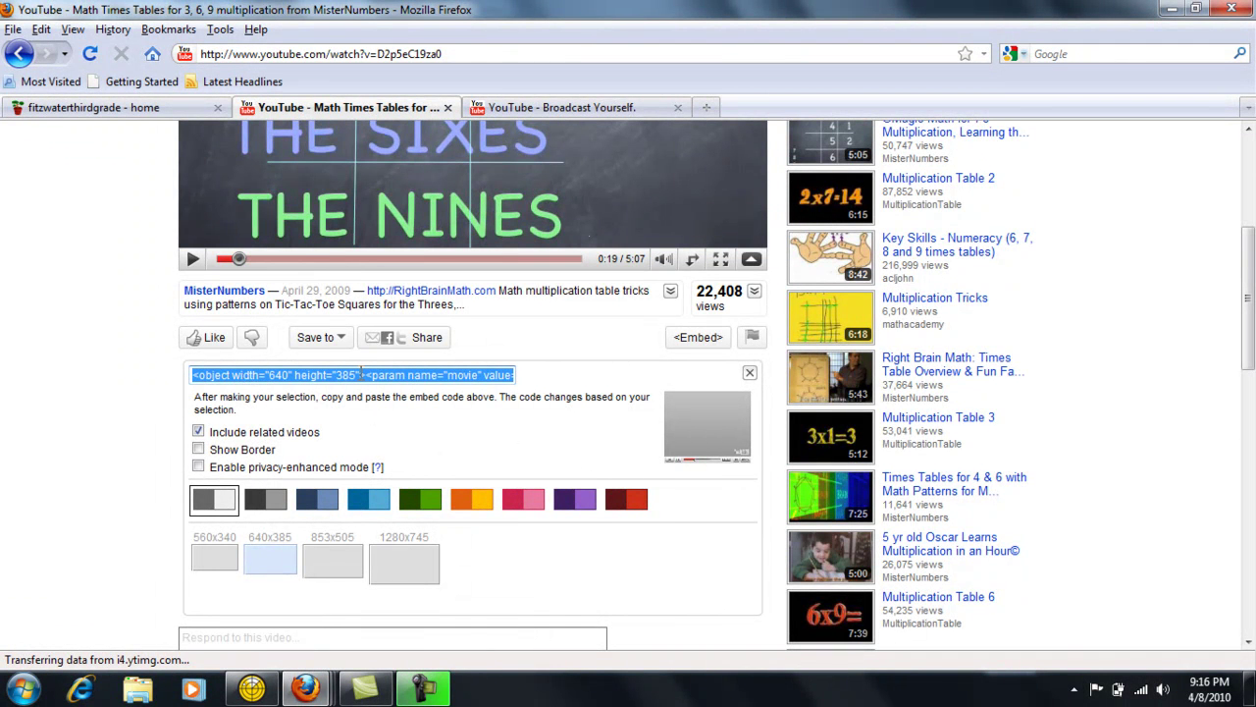
right_click(361, 373)
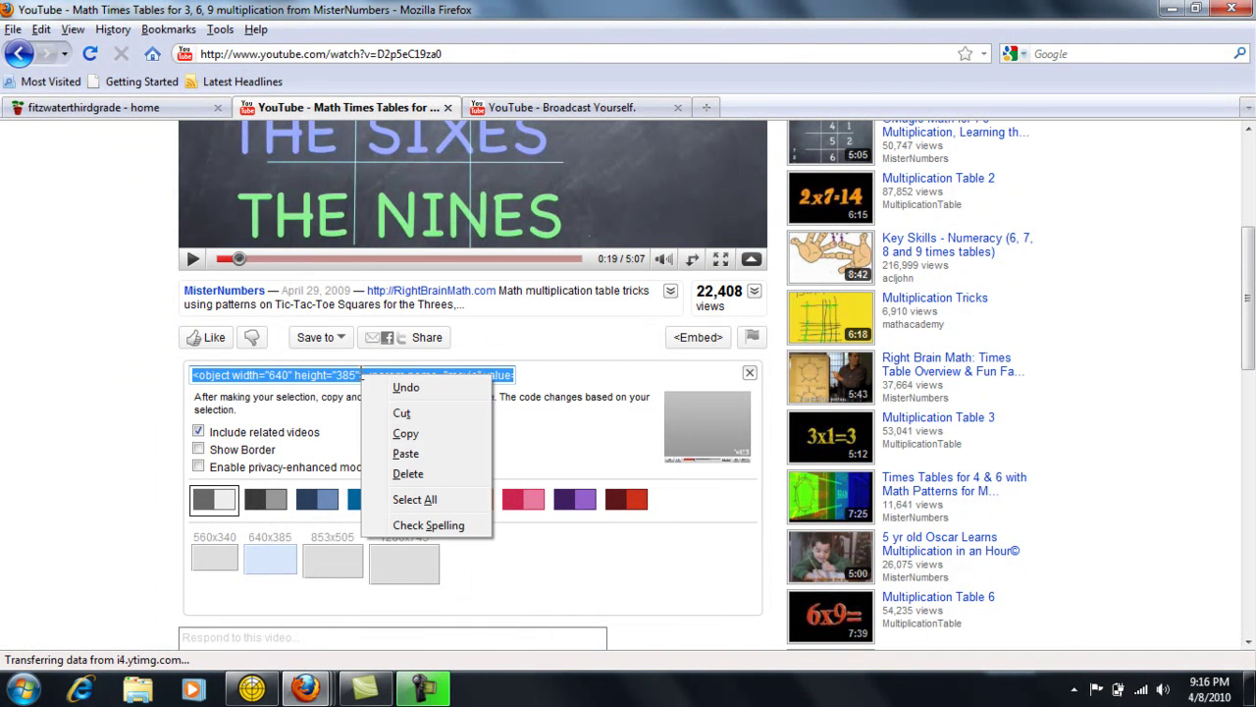
click(387, 438)
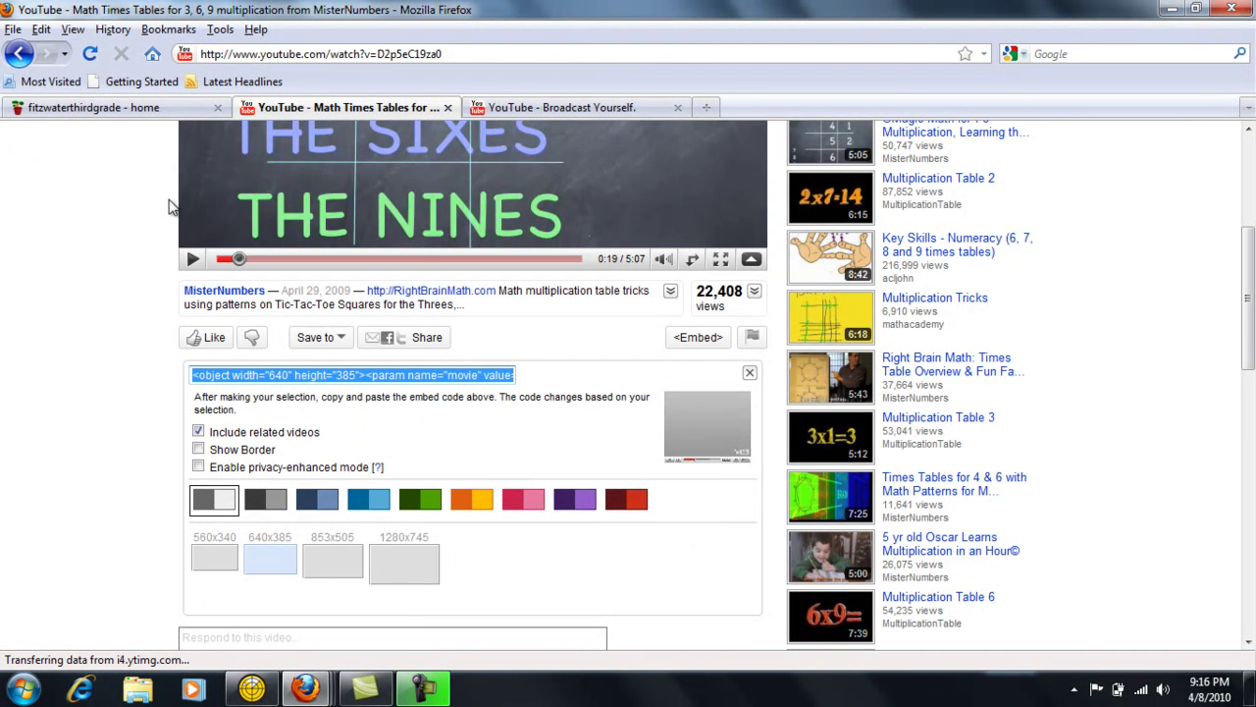
Paste the YouTube embed code into the widget, insert the video, and save the home page
click(148, 115)
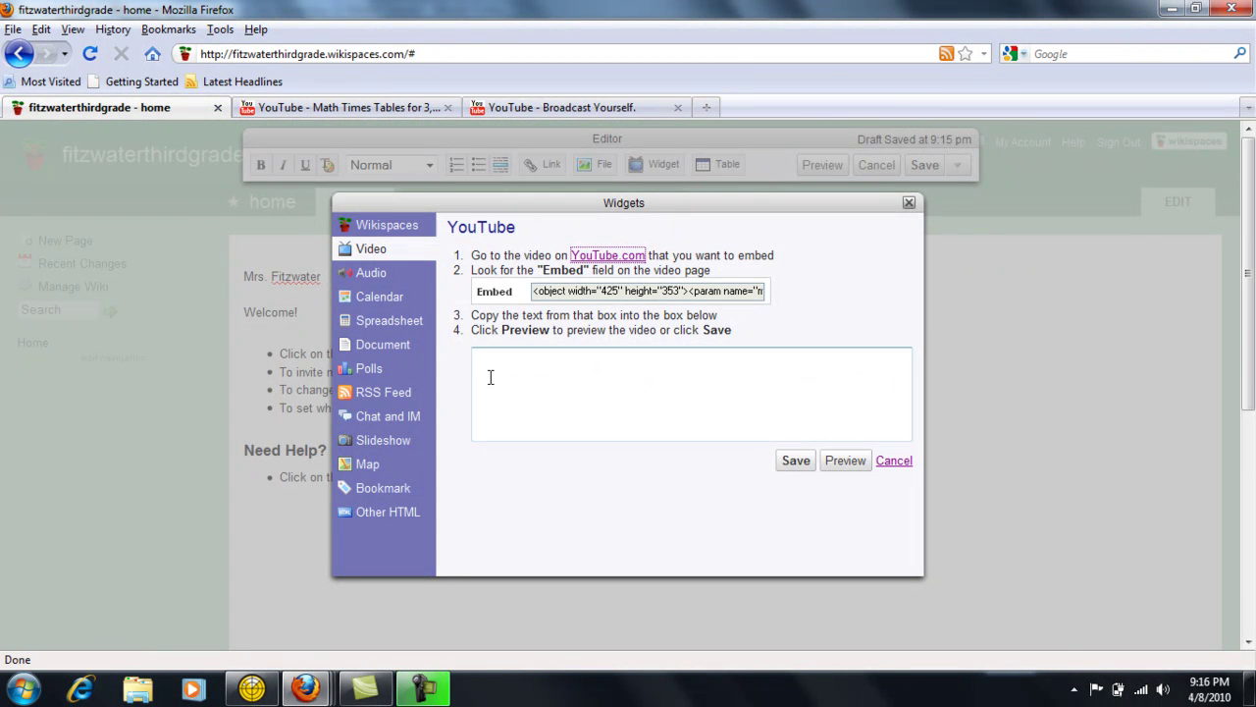
right_click(491, 378)
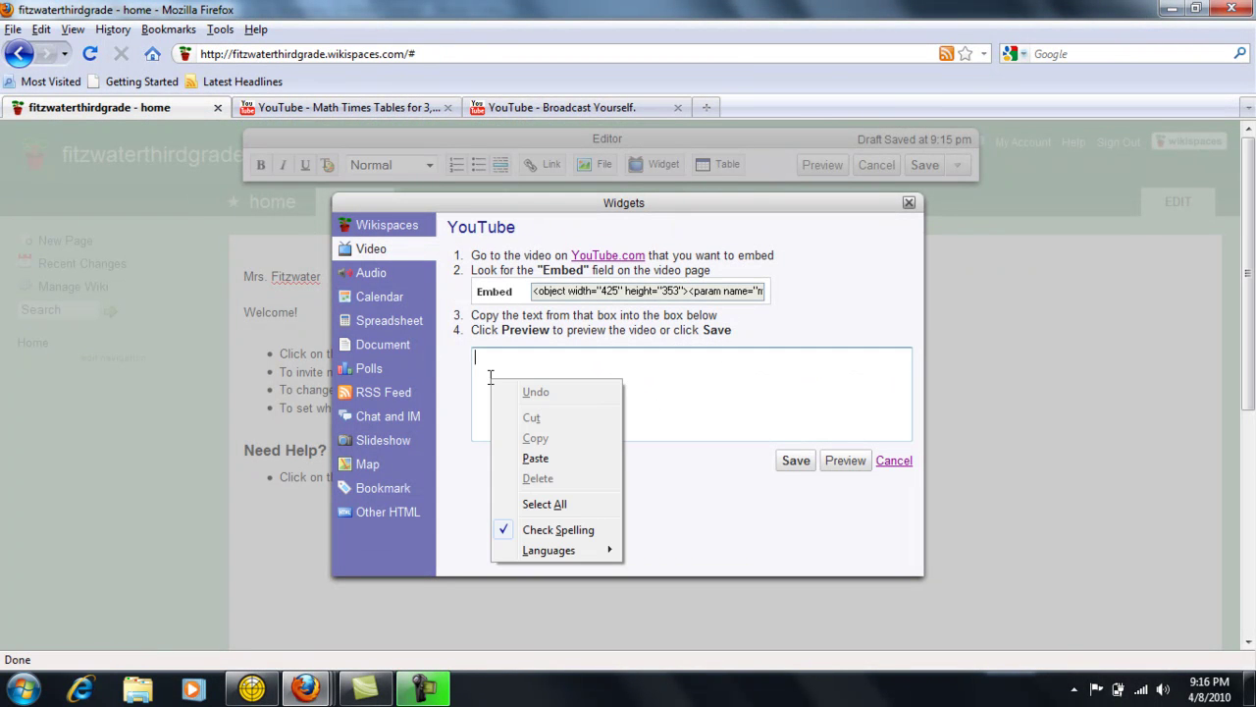
click(531, 459)
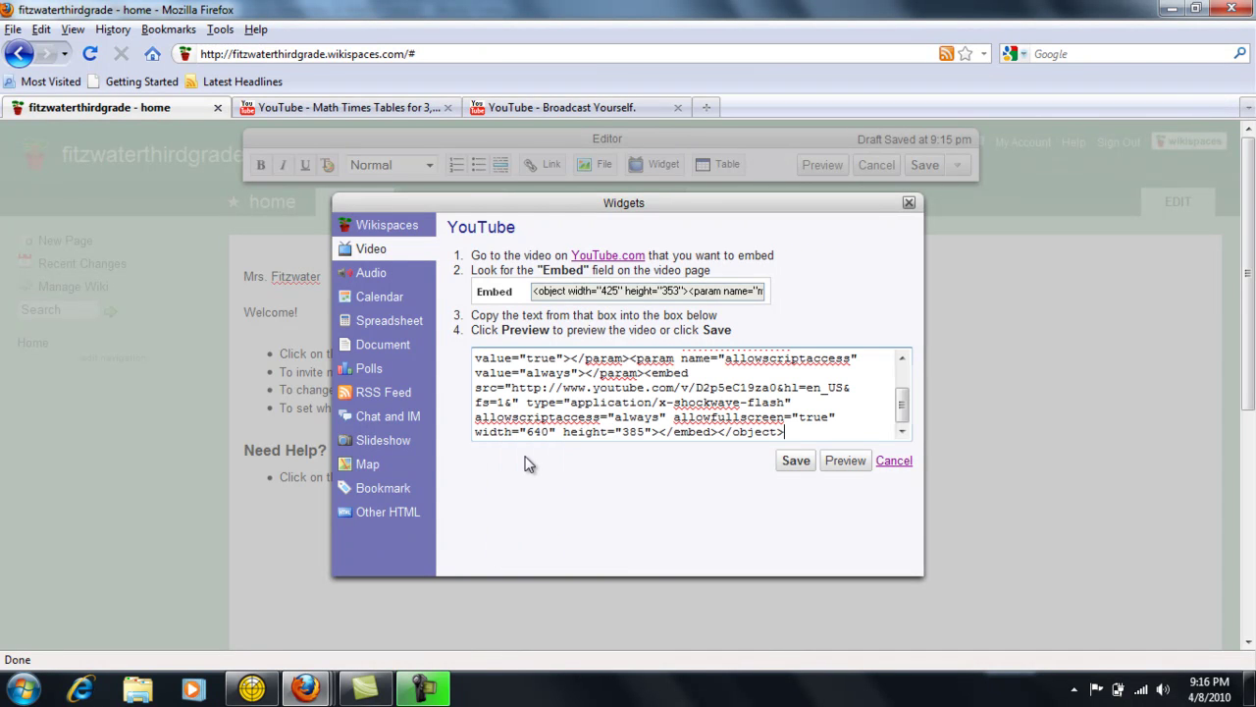
click(795, 461)
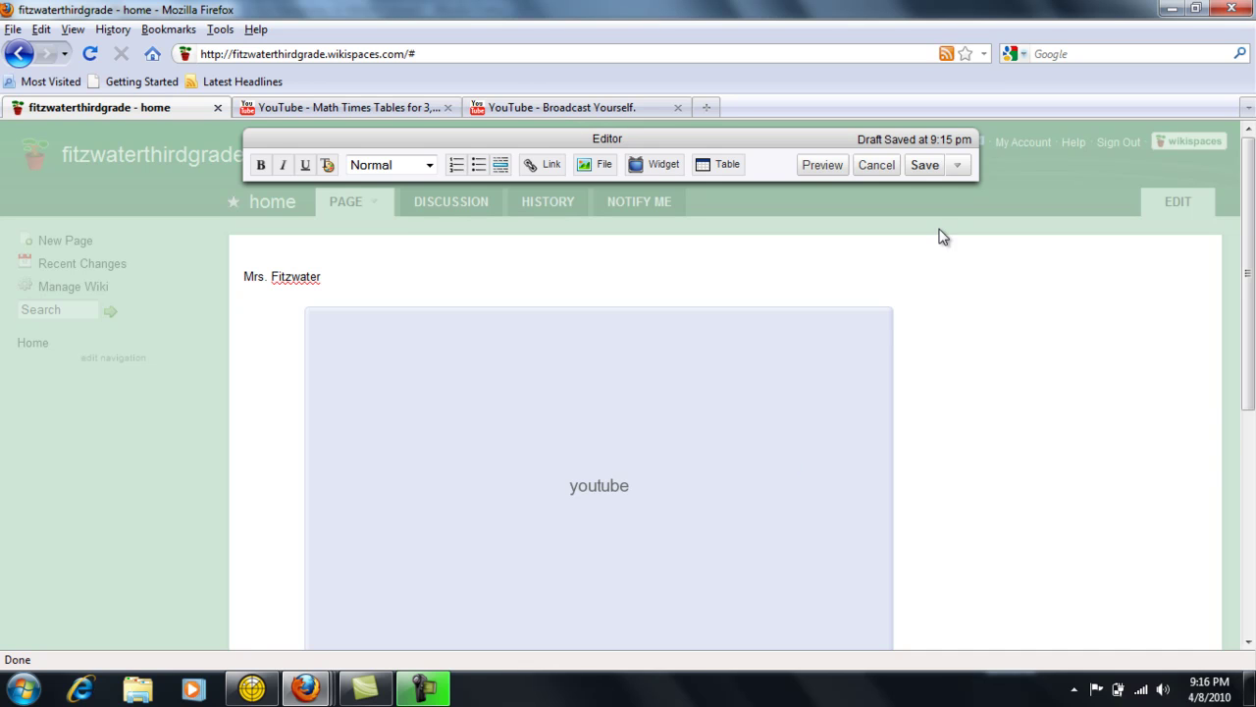
click(922, 166)
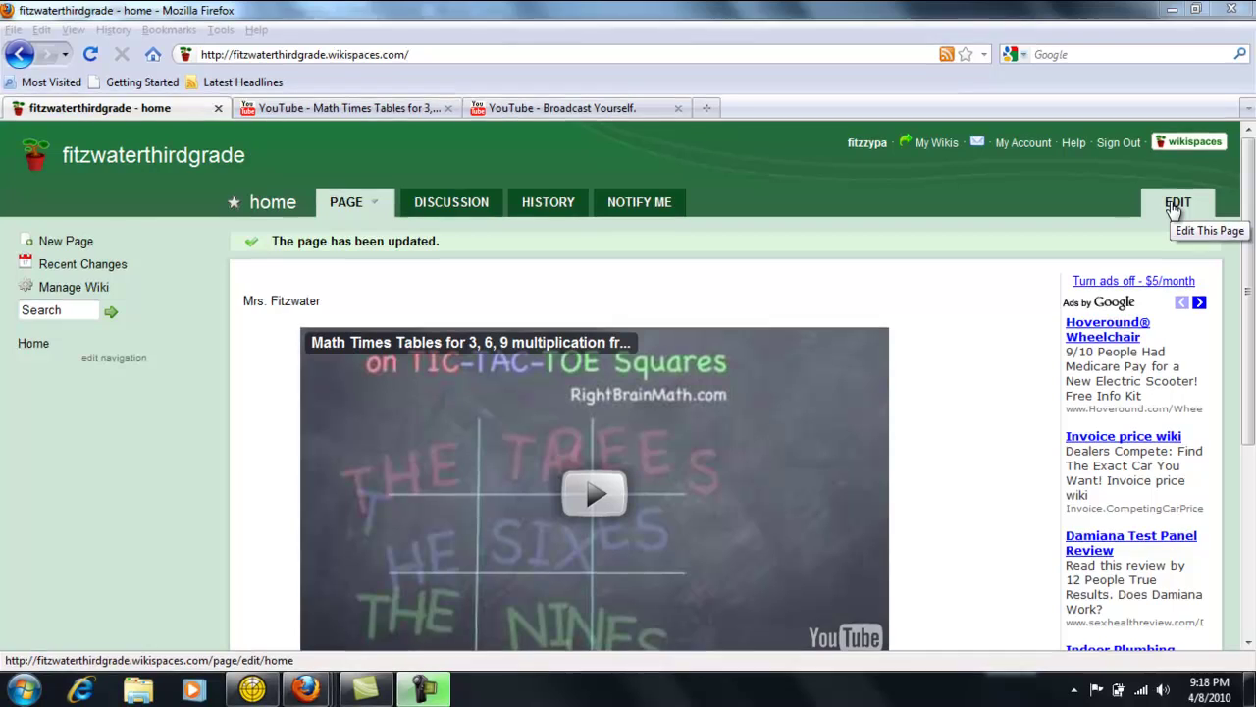
Replace the teacher's name line with 'Check this out!!!! Let me know what you think!'
click(1174, 208)
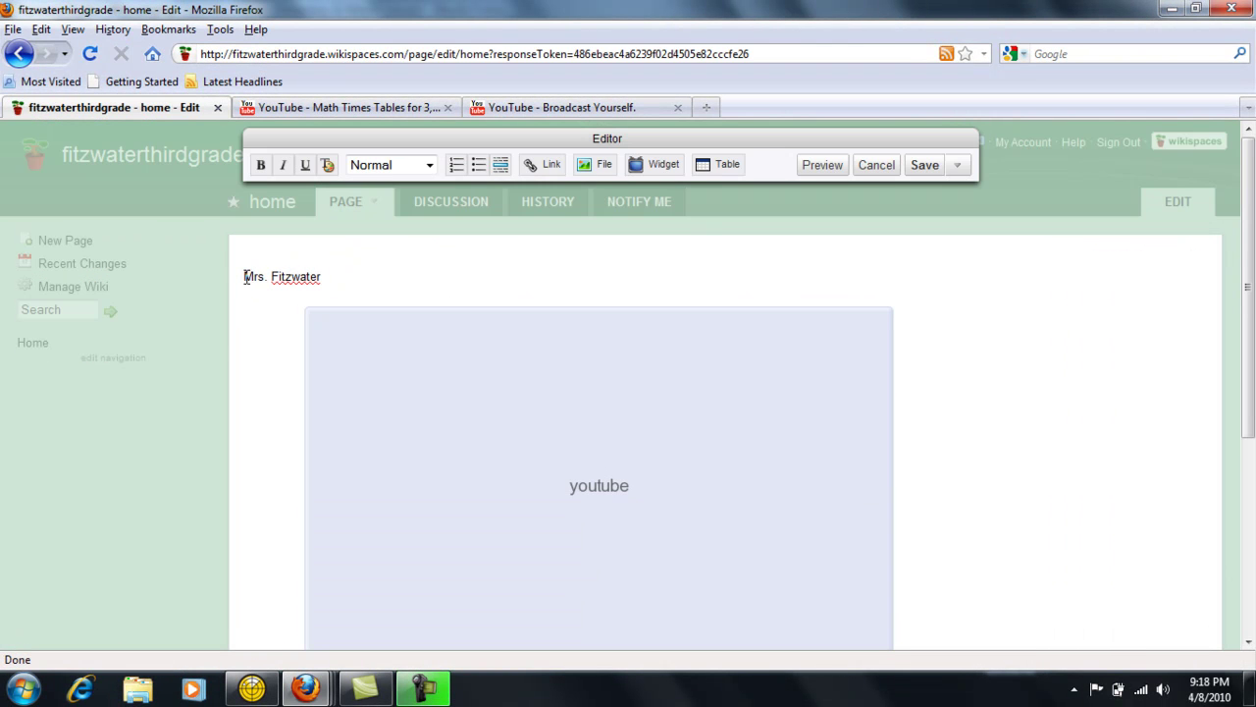
drag(245, 277, 341, 286)
key(Delete)
text(Check this out!!!! Let me know what y)
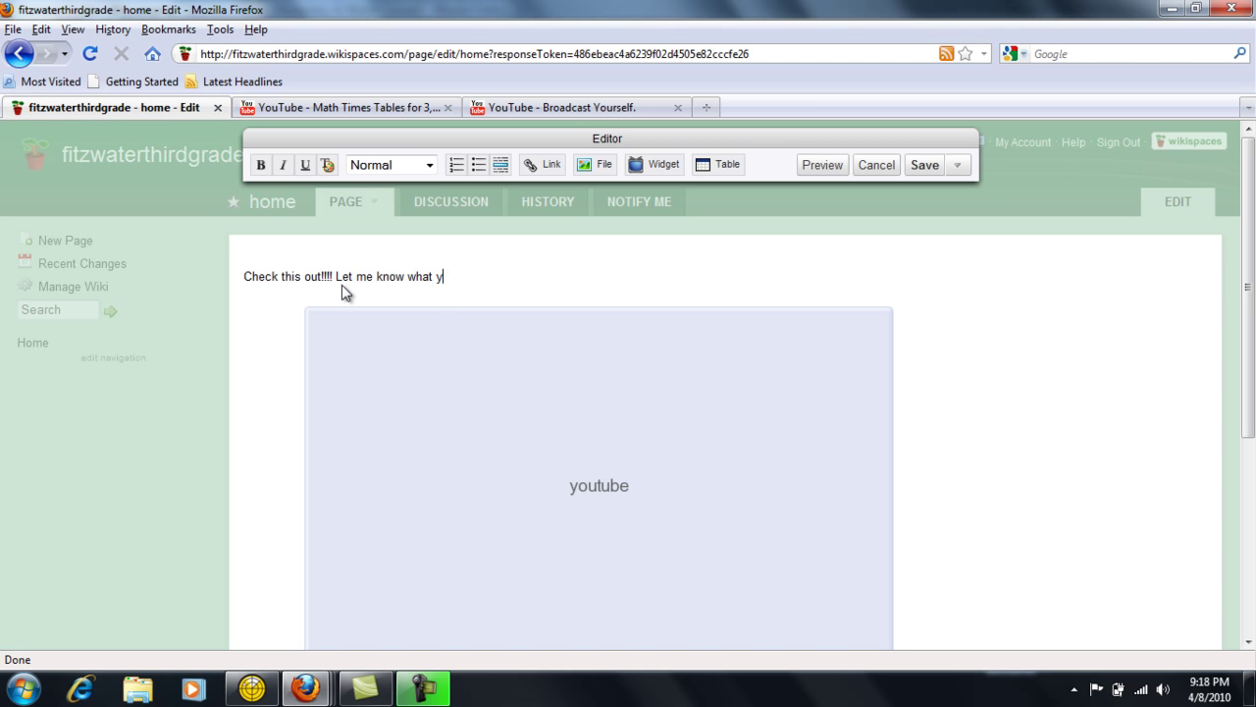
text(ou think!!!)
key(BackSpace)
key(BackSpace)
key(BackSpace)
drag(246, 277, 502, 284)
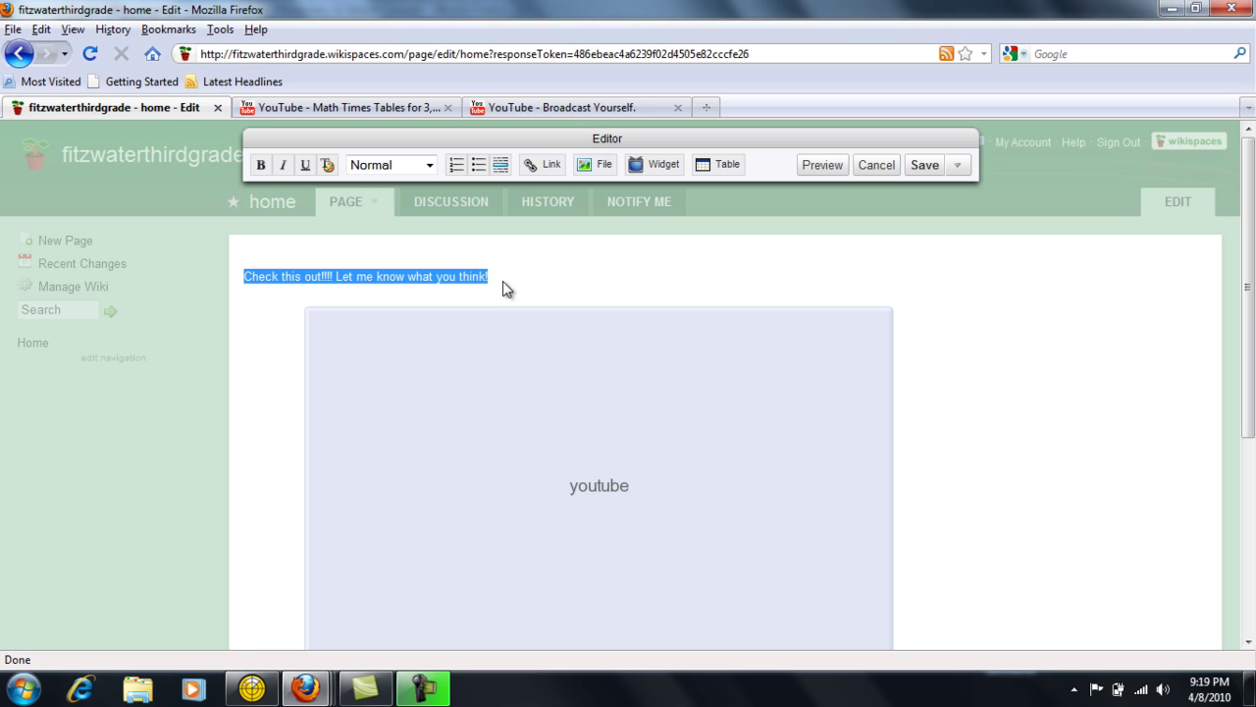
Color the 'Check this out!!!!' line red
click(328, 165)
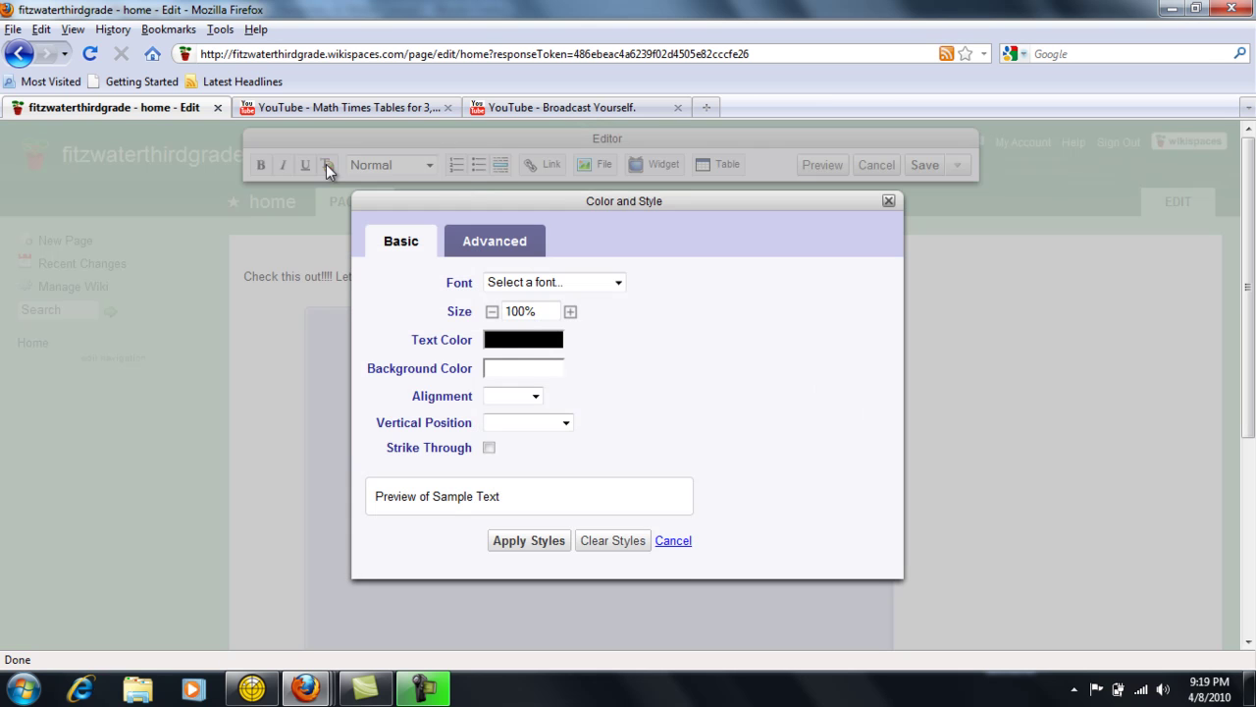
click(548, 339)
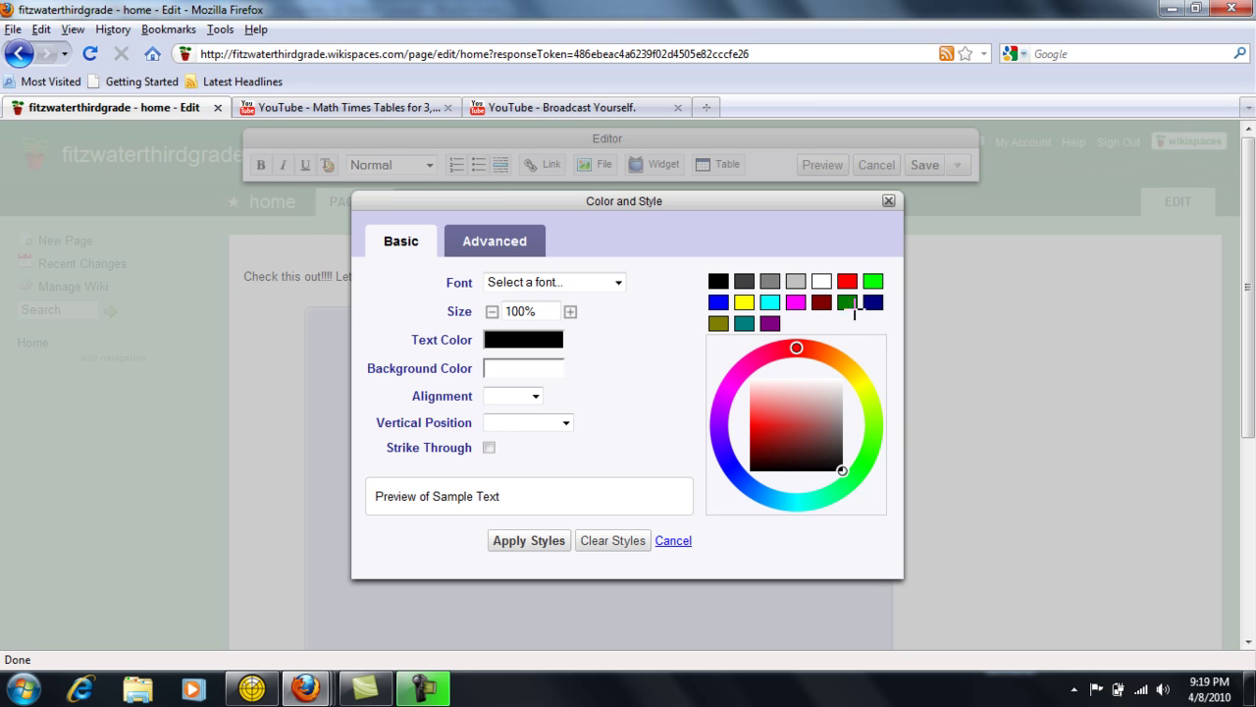
click(848, 281)
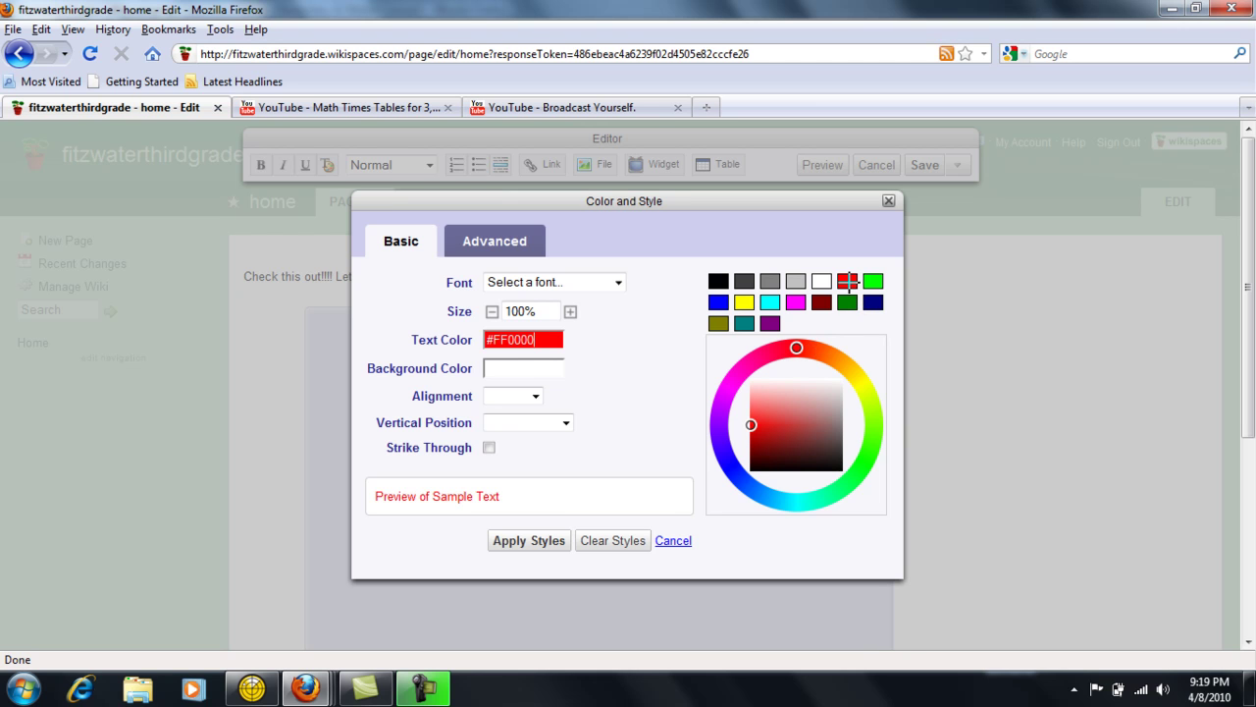
click(516, 548)
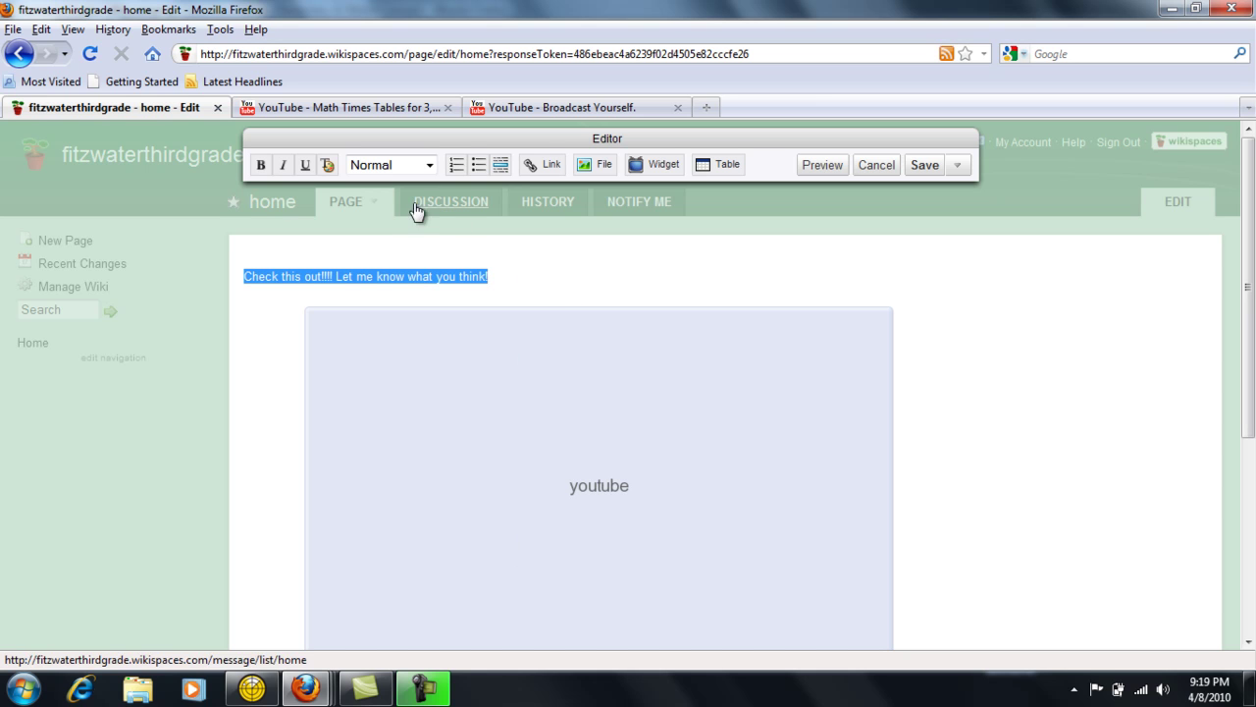
Format the 'Check this out!!!!' line as Heading 1
click(430, 166)
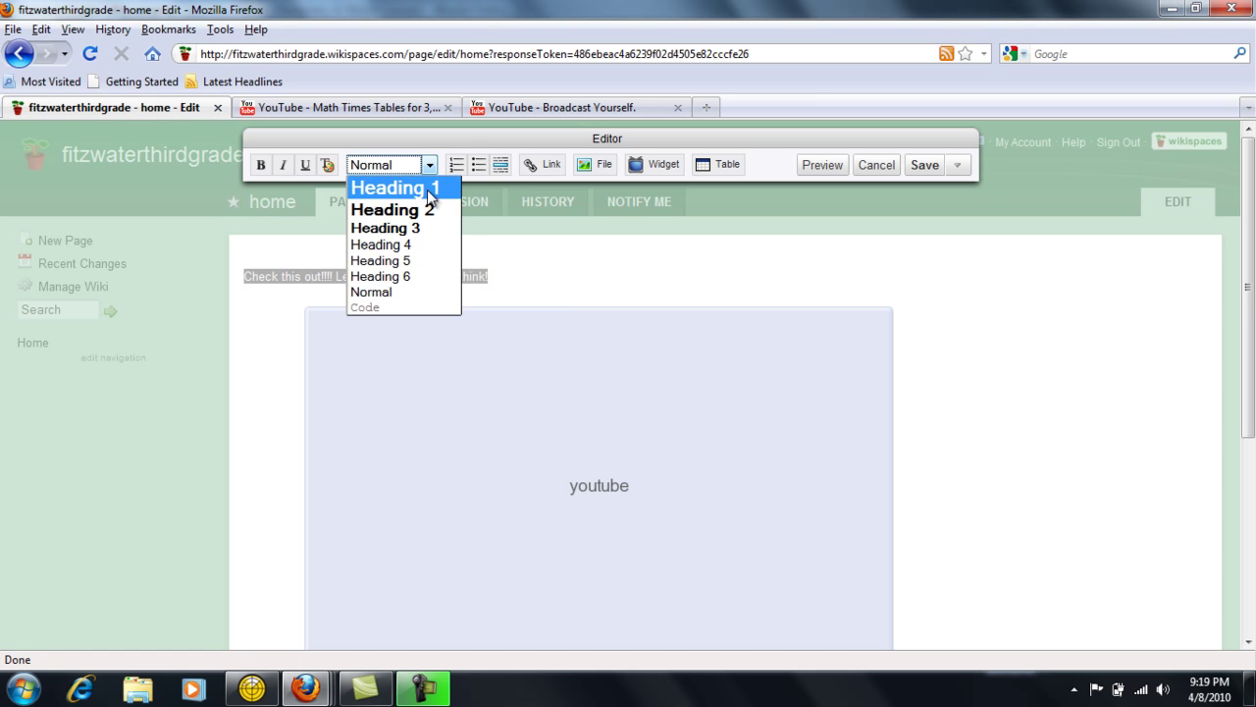
click(429, 191)
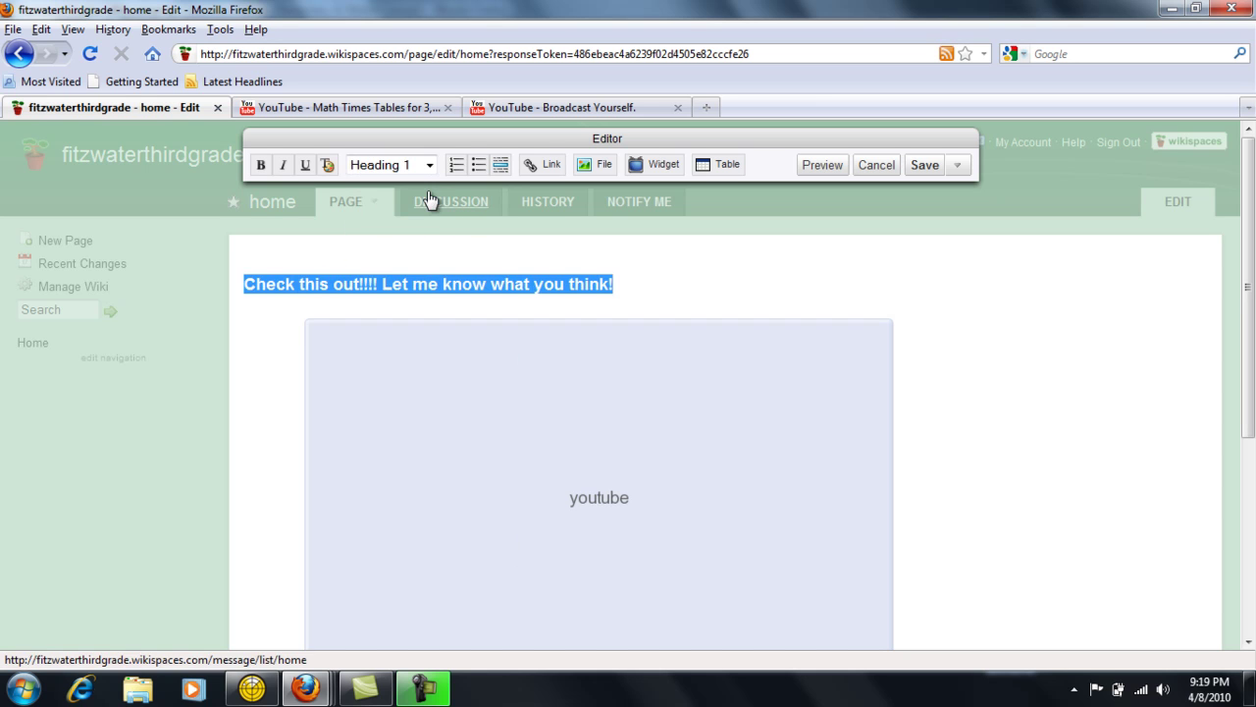
click(706, 307)
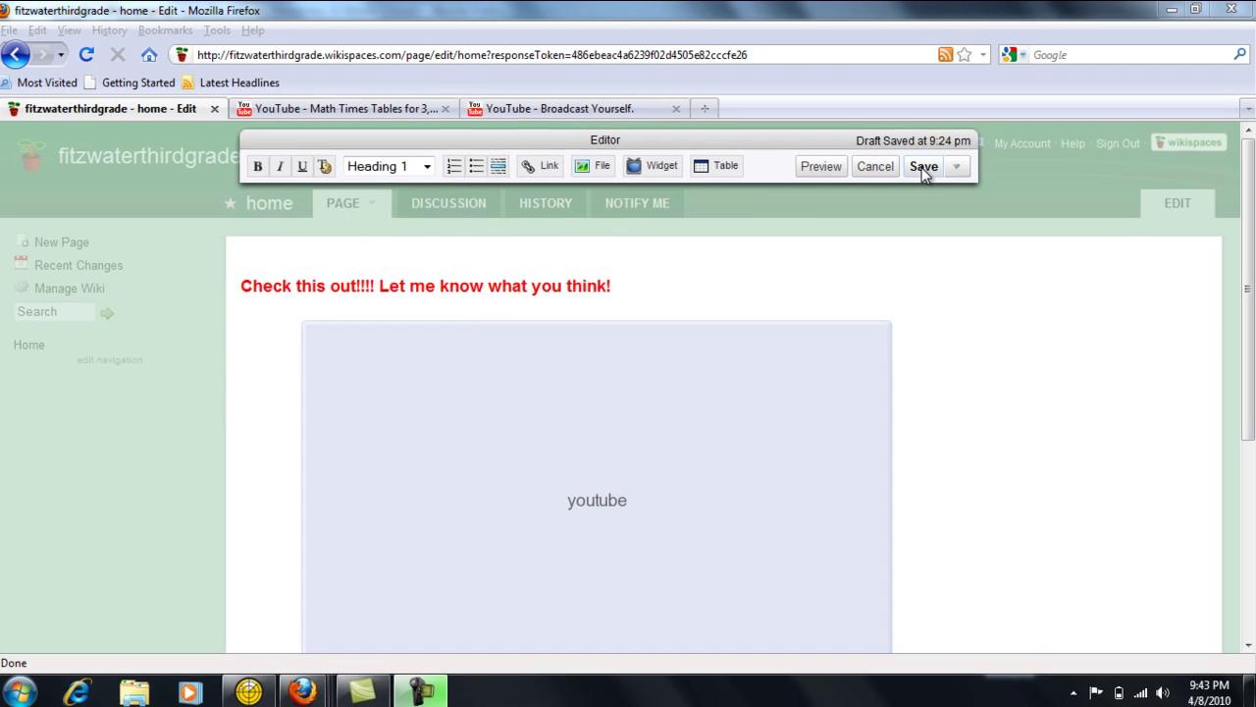
Save the home page with the red heading above the video
click(917, 169)
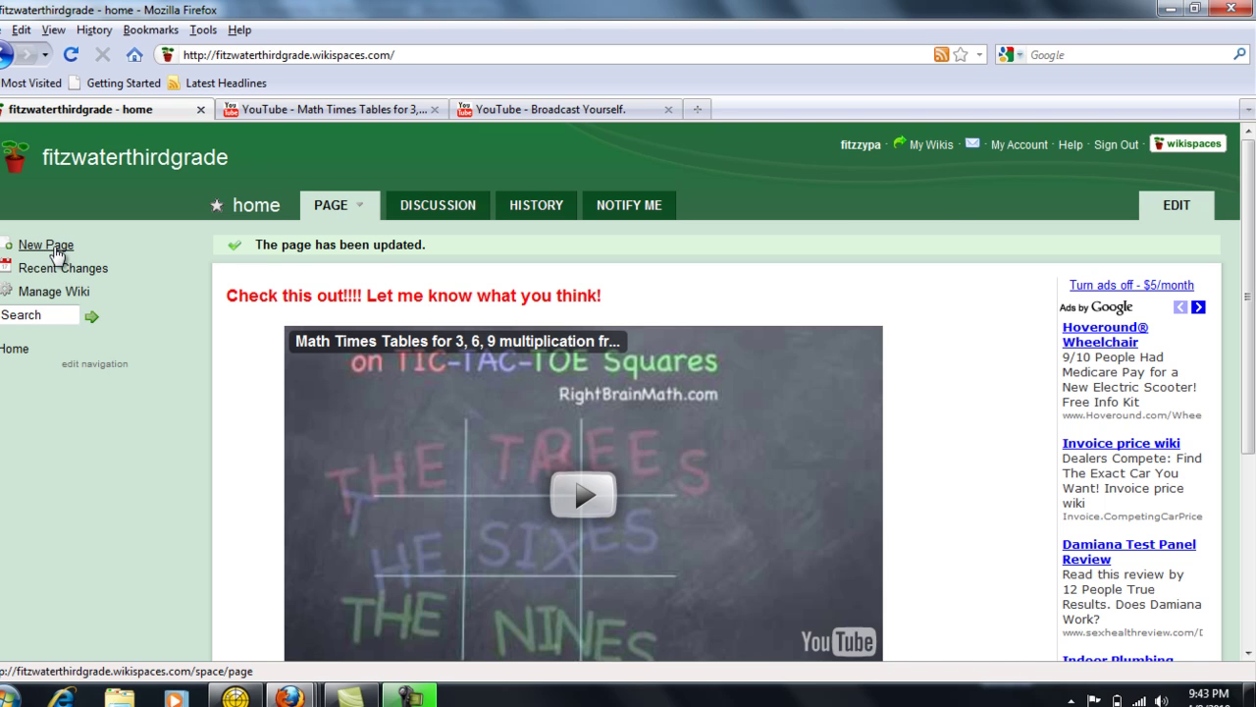
Go to the Manage Wiki page
click(60, 294)
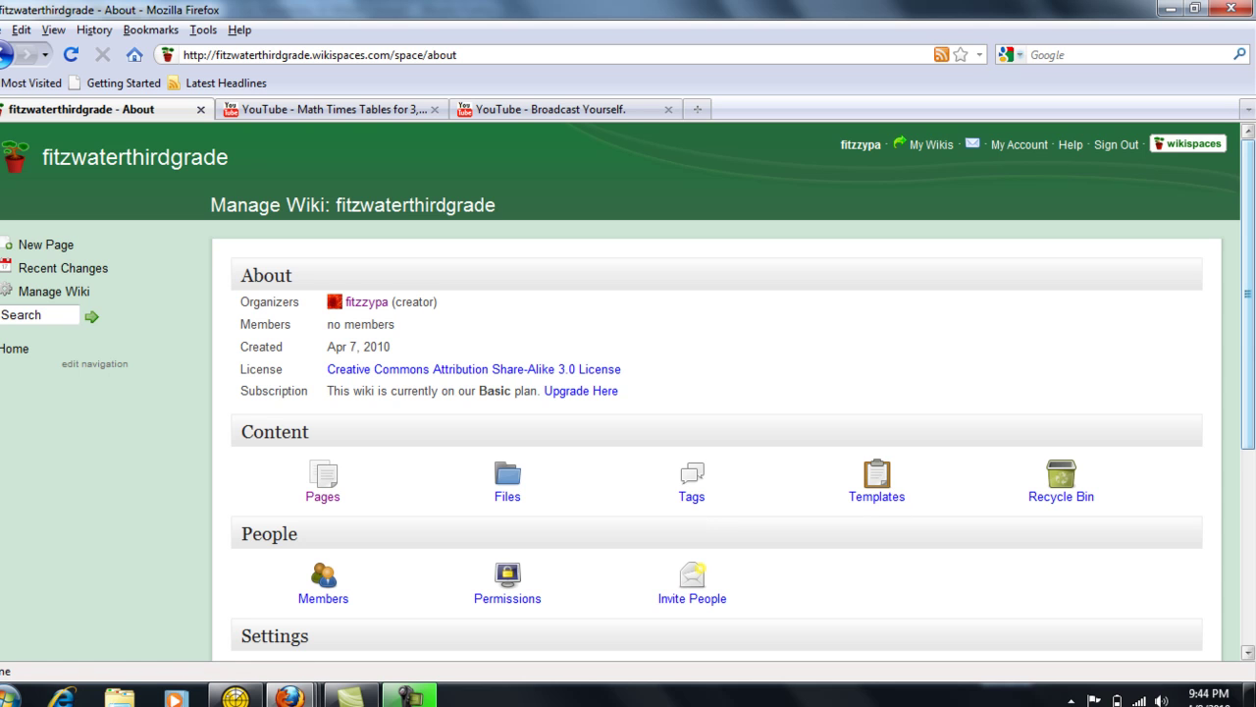
drag(1253, 355, 1253, 509)
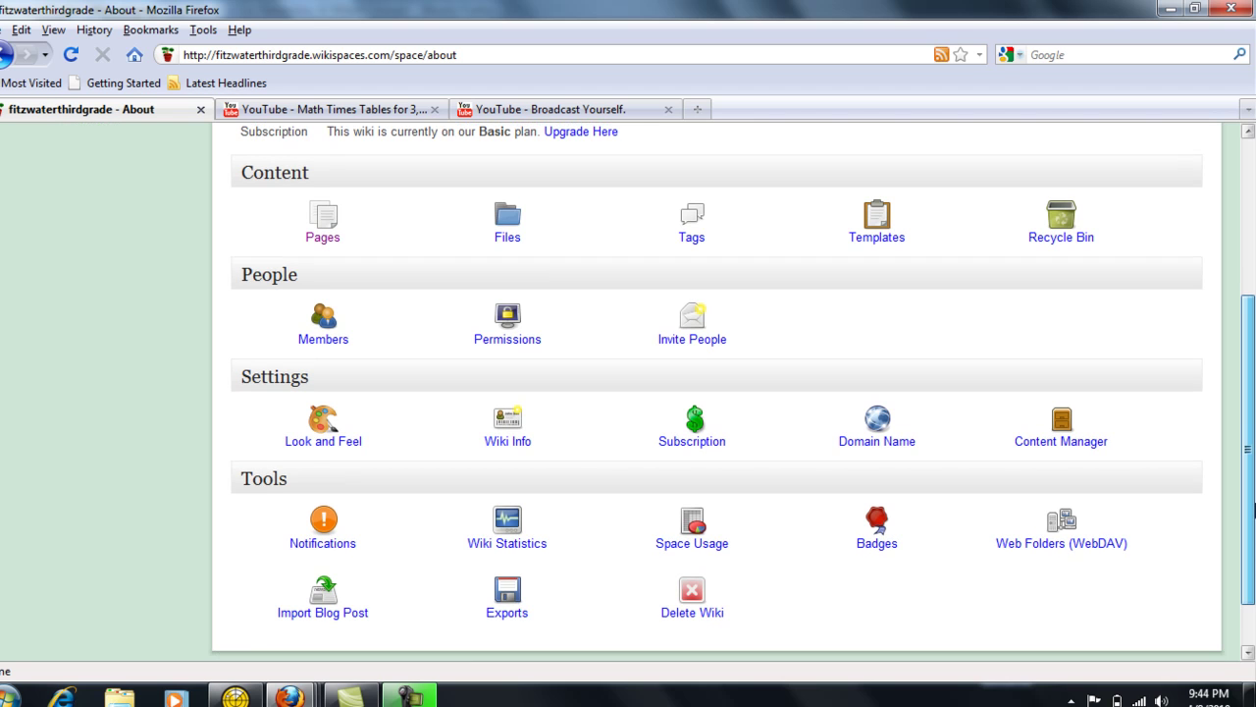